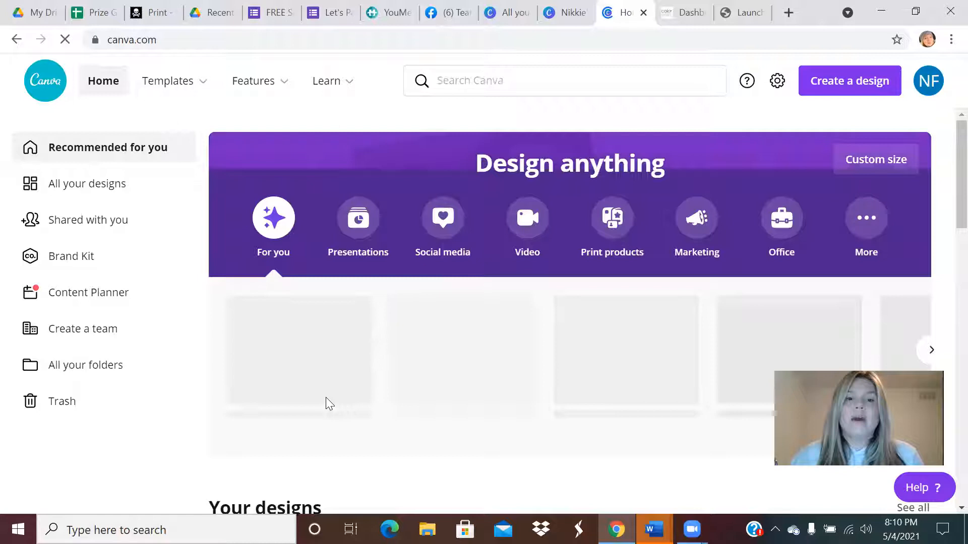
Open the full list of existing designs.
scroll(428, 357, "down", 5)
scroll(403, 347, "down", 4)
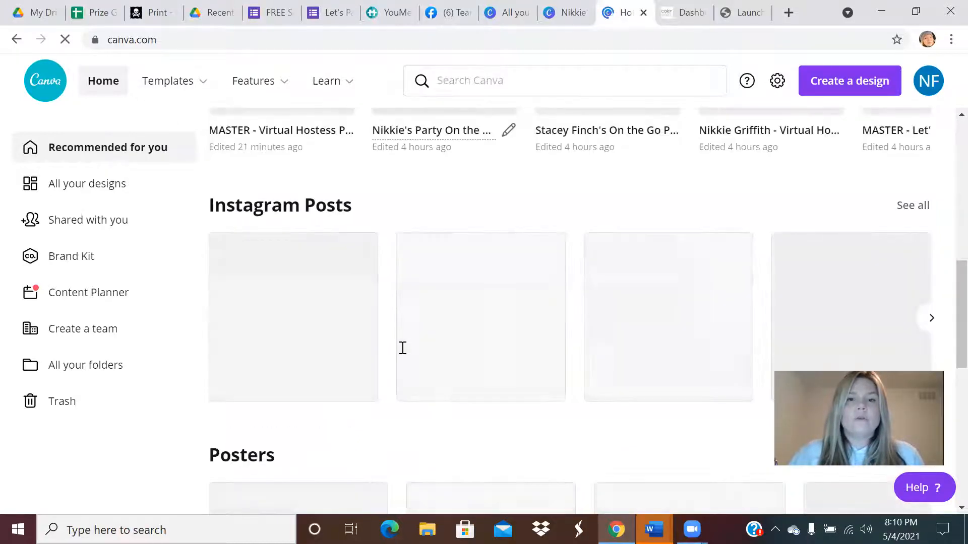
scroll(388, 343, "down", 5)
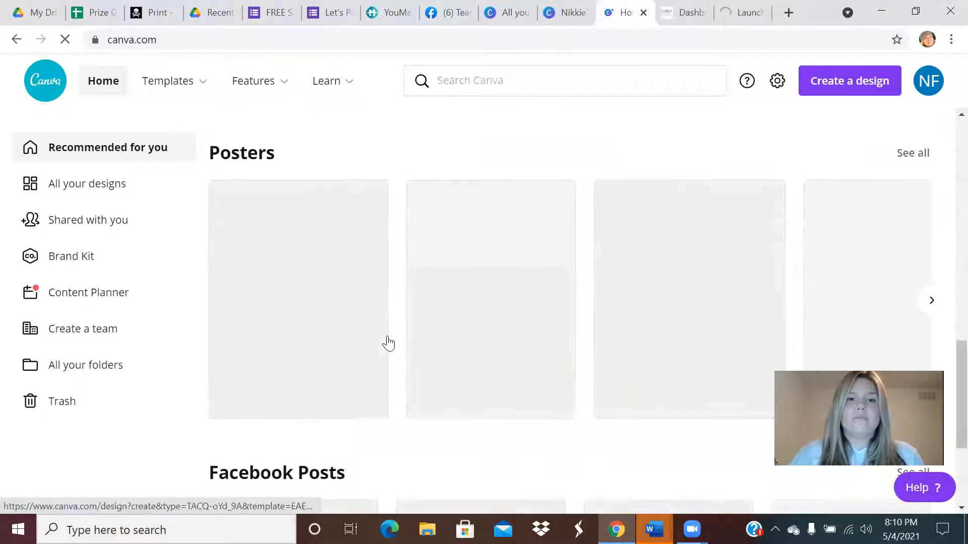
scroll(386, 337, "up", 15)
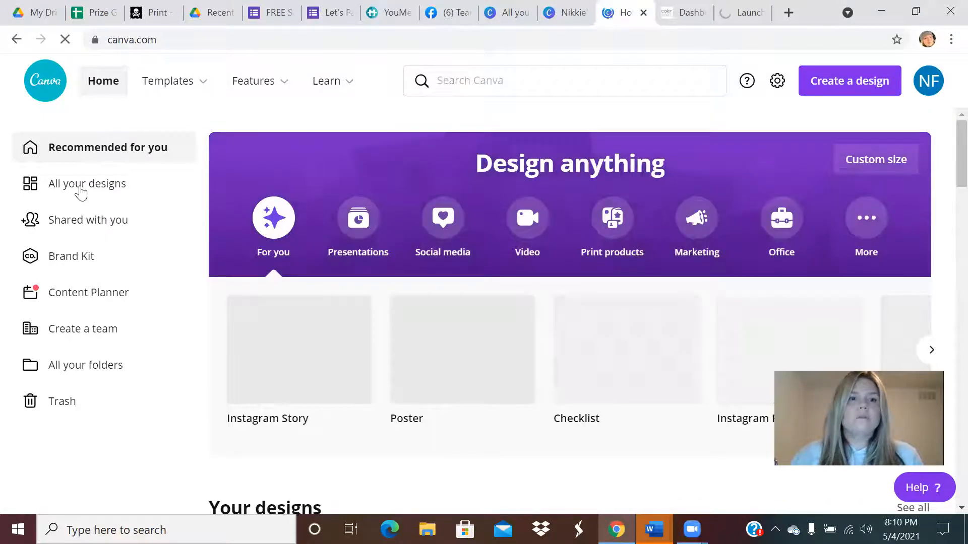
left_click(81, 191)
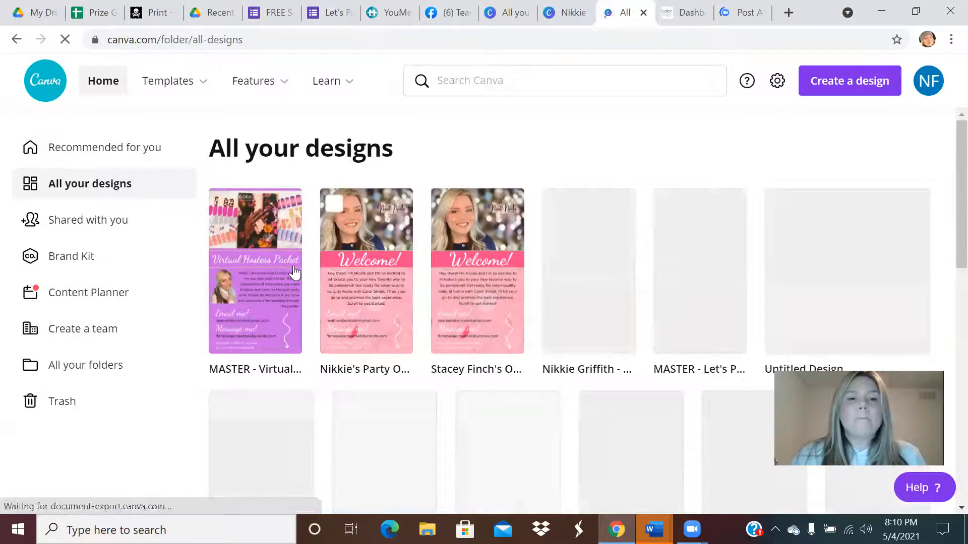
Make a copy of the "MASTER - Virtual Hostess Packet" design and open the copy for editing.
mouse_move(285, 212)
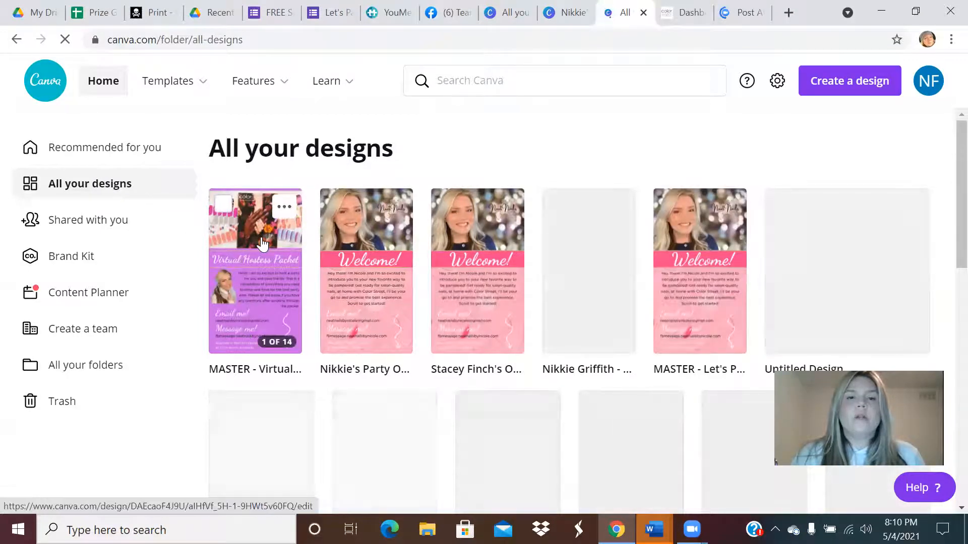
left_click(283, 208)
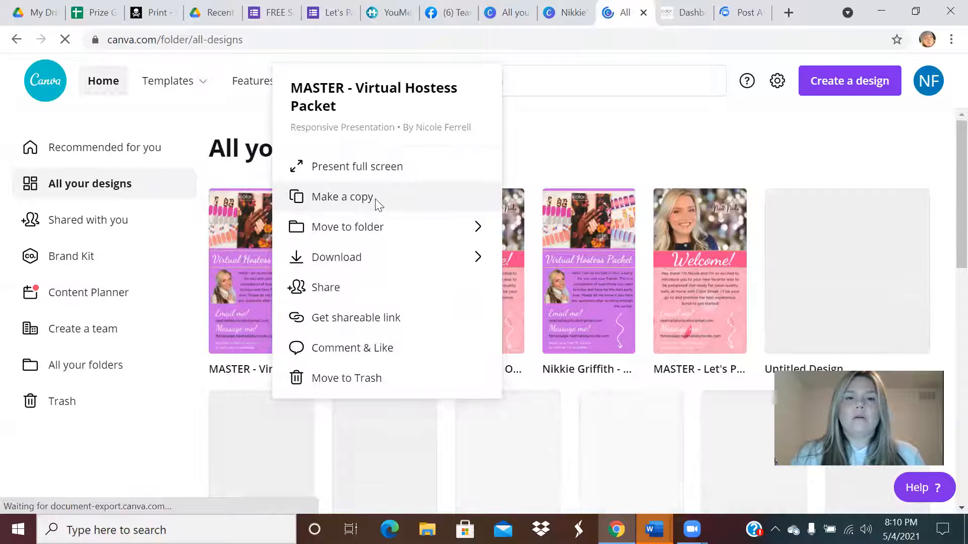
left_click(375, 201)
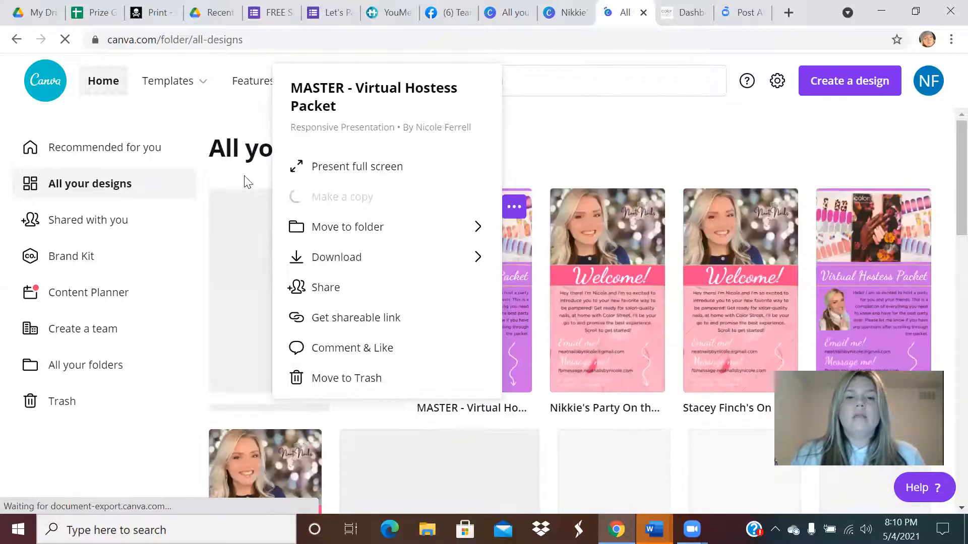
left_click(563, 160)
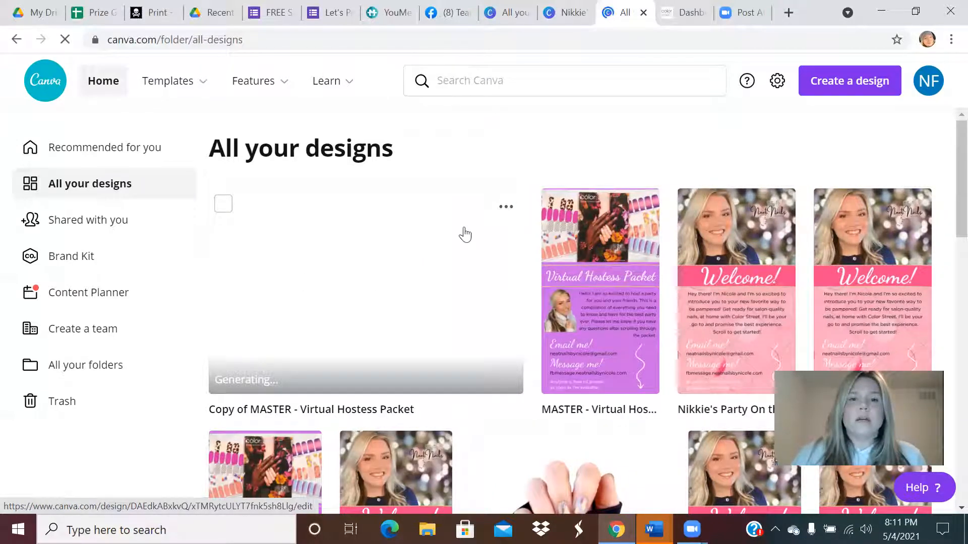
left_click(369, 257)
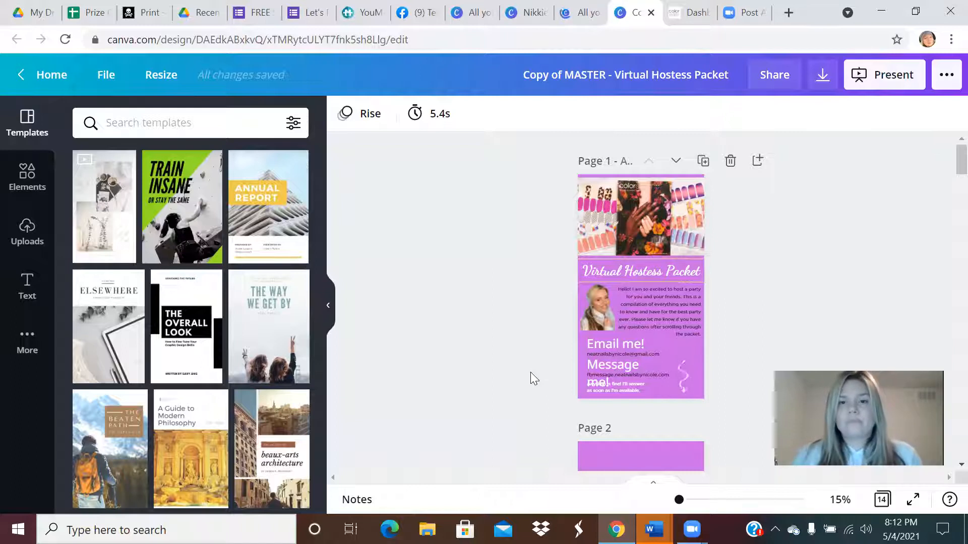
Review the packet's cover image, intro text and contact details on page 1, and the content of page 2 through the start of page 3.
scroll(502, 314, "down", 2)
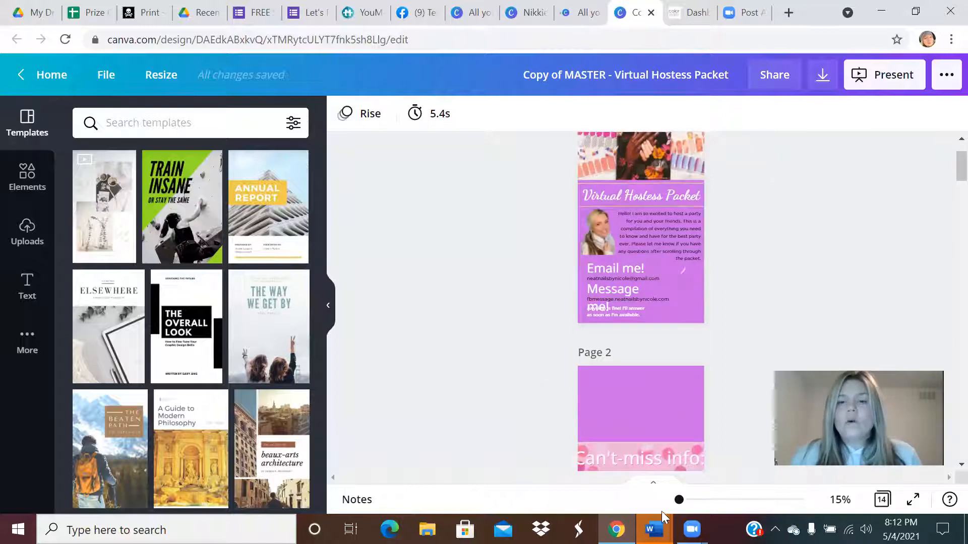
left_click_drag(679, 499, 698, 505)
scroll(487, 361, "down", 3, "ctrl")
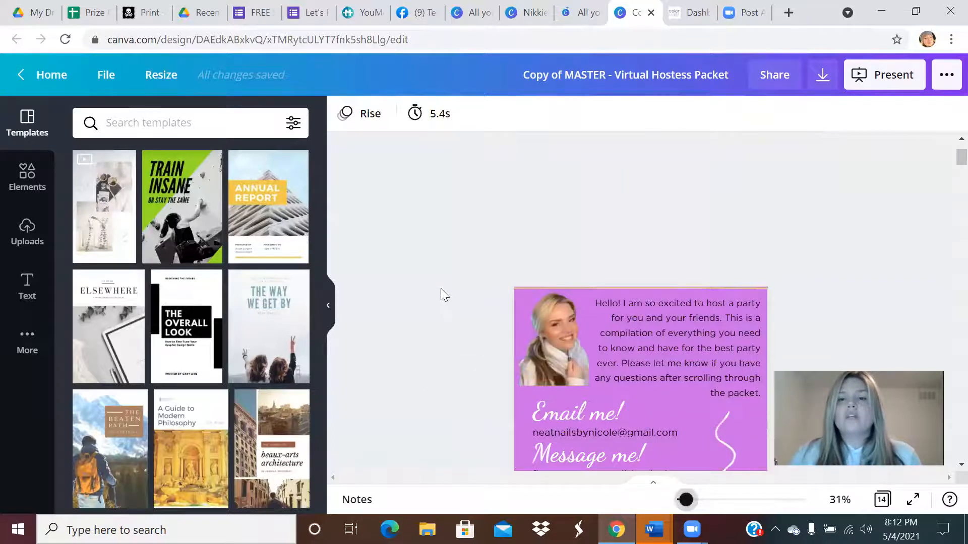
scroll(453, 251, "up", 3)
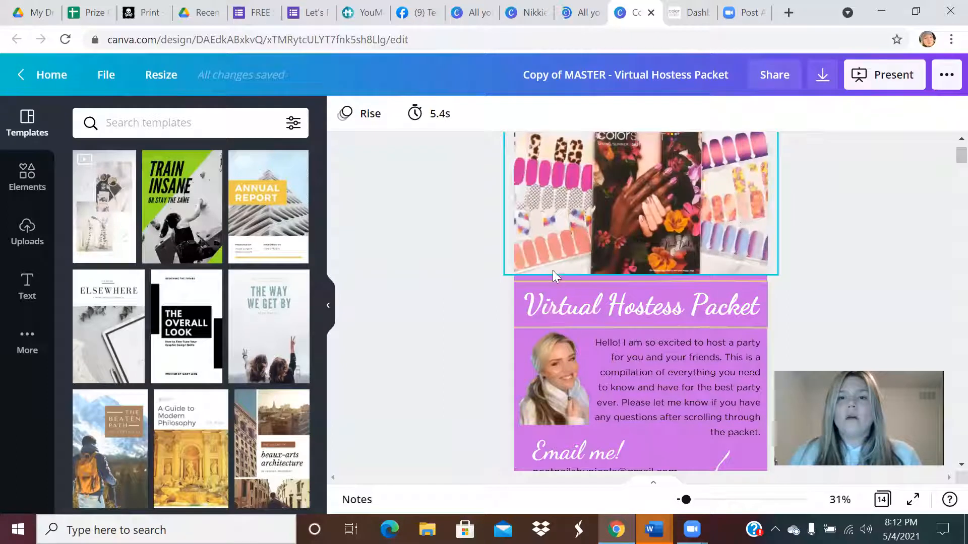
scroll(615, 231, "up", 1)
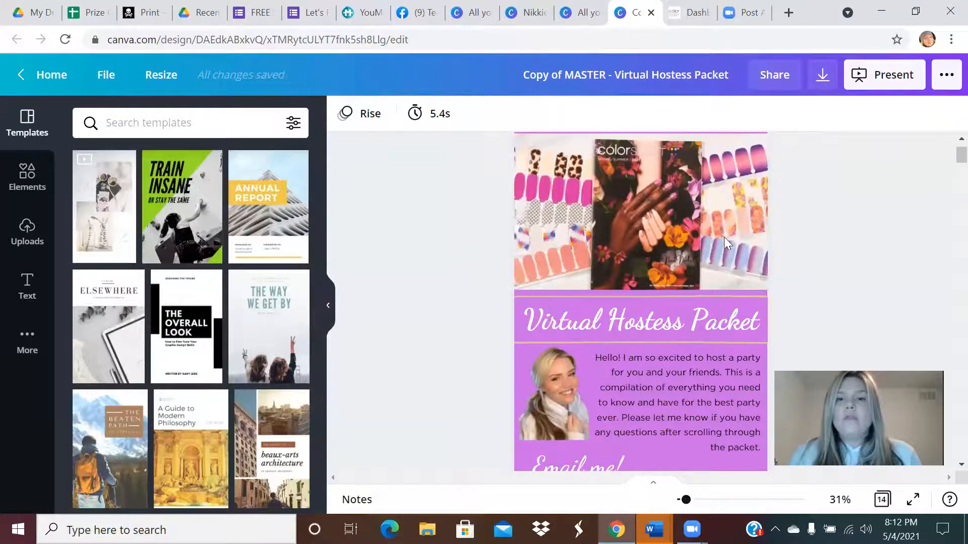
scroll(724, 237, "up", 2)
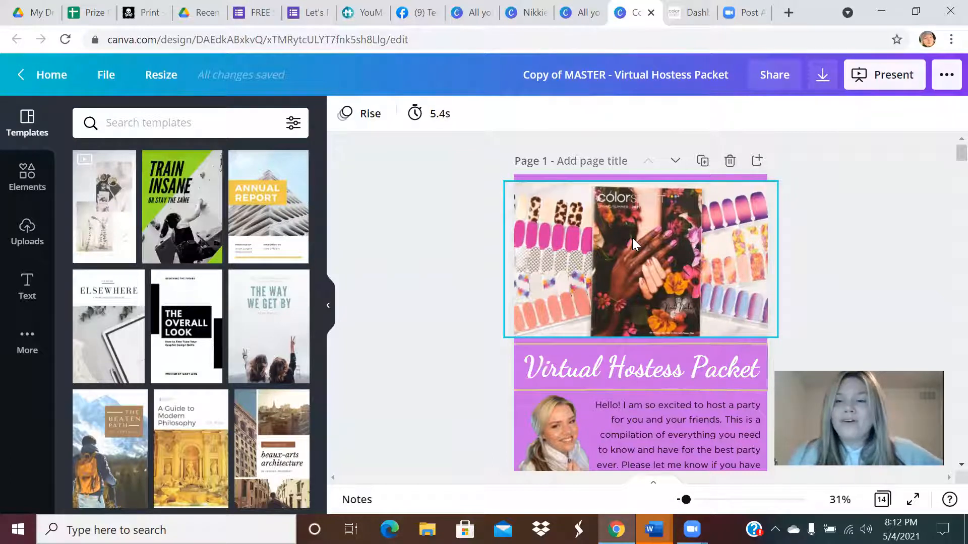
scroll(580, 311, "down", 1)
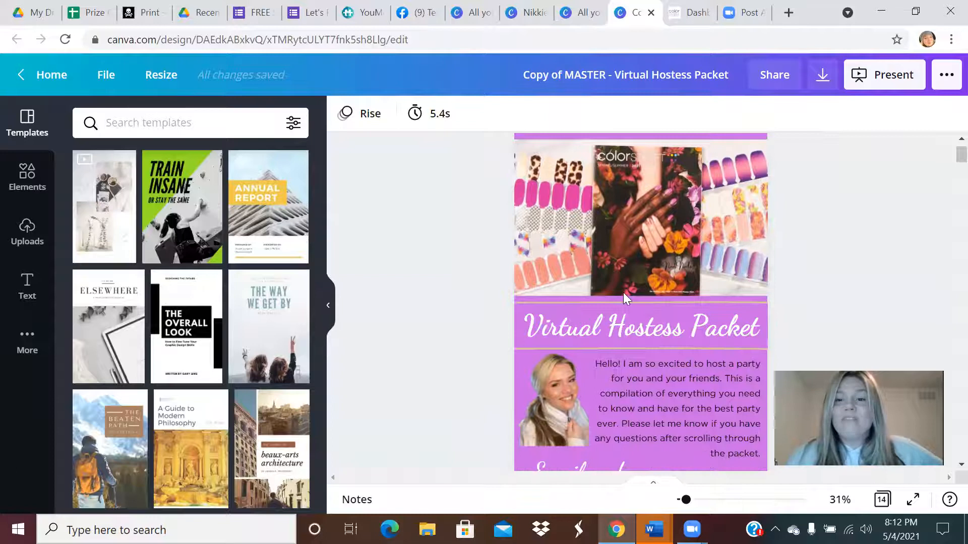
scroll(625, 292, "down", 2)
scroll(633, 287, "down", 3)
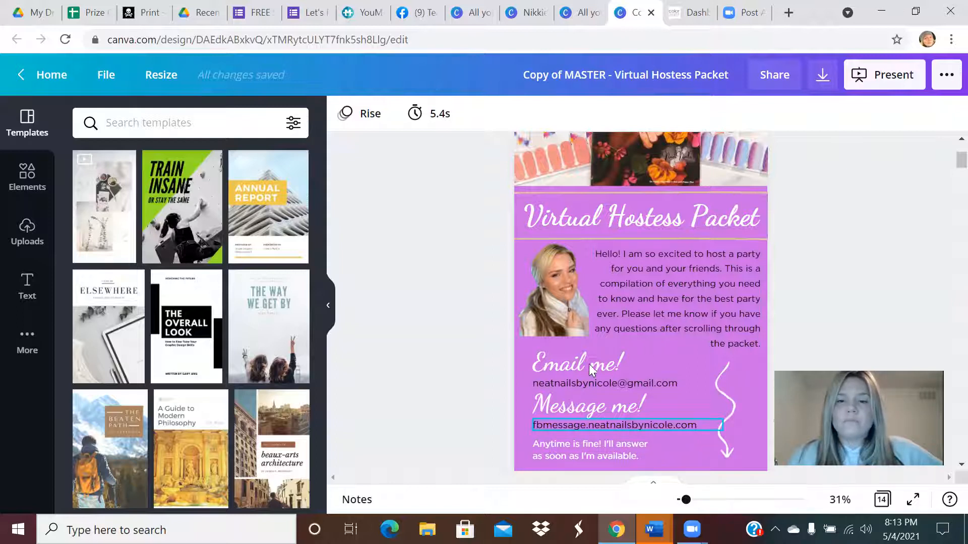
scroll(588, 364, "down", 2)
scroll(583, 357, "down", 3)
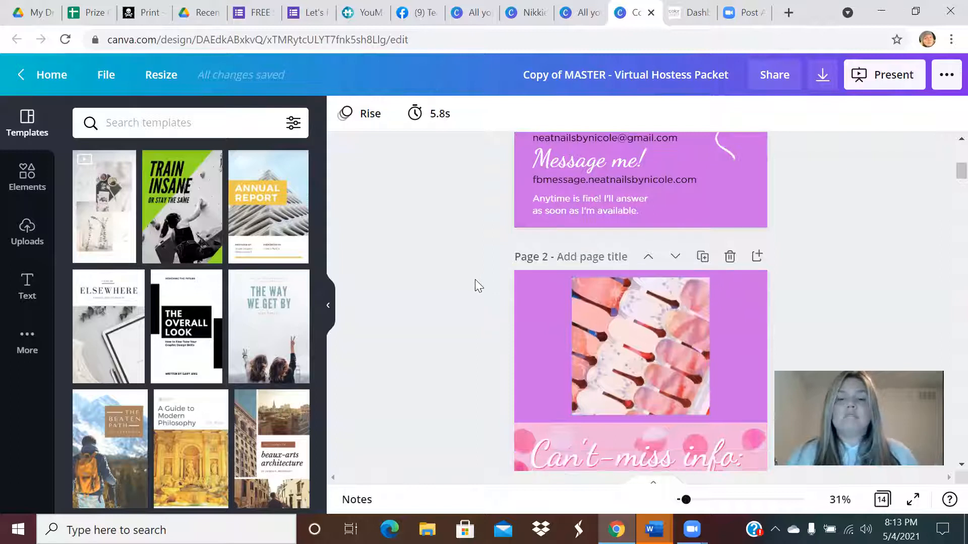
scroll(476, 285, "up", 1)
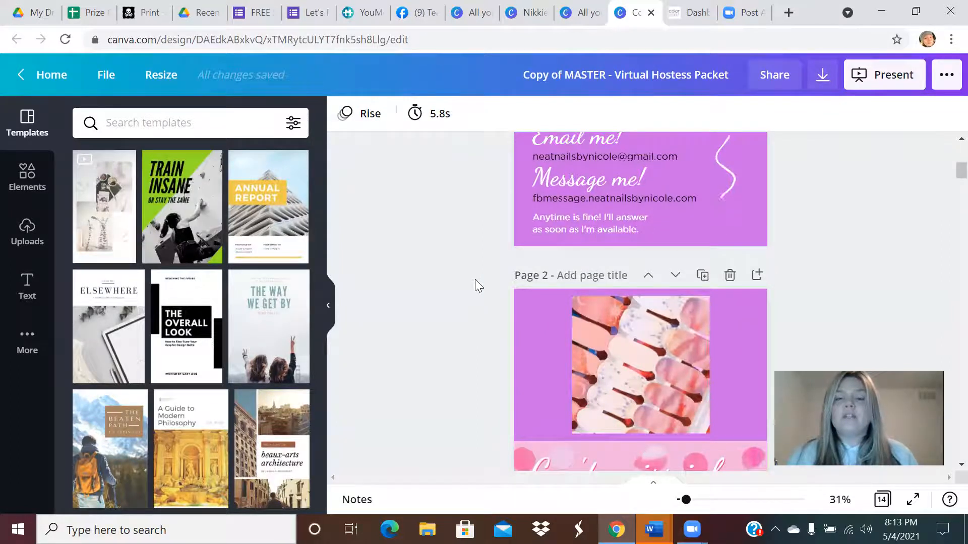
scroll(475, 282, "down", 5)
scroll(475, 280, "down", 4)
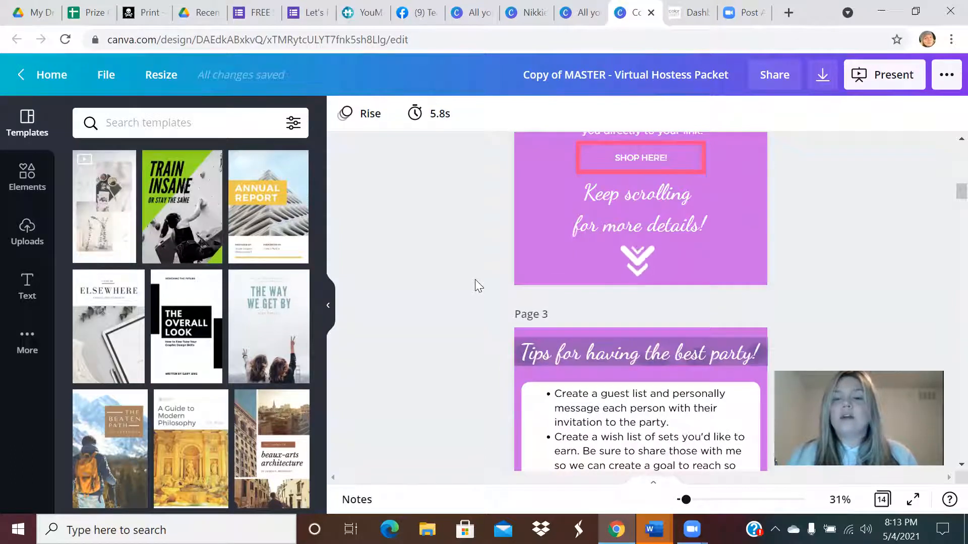
scroll(475, 280, "up", 3)
scroll(475, 279, "up", 4)
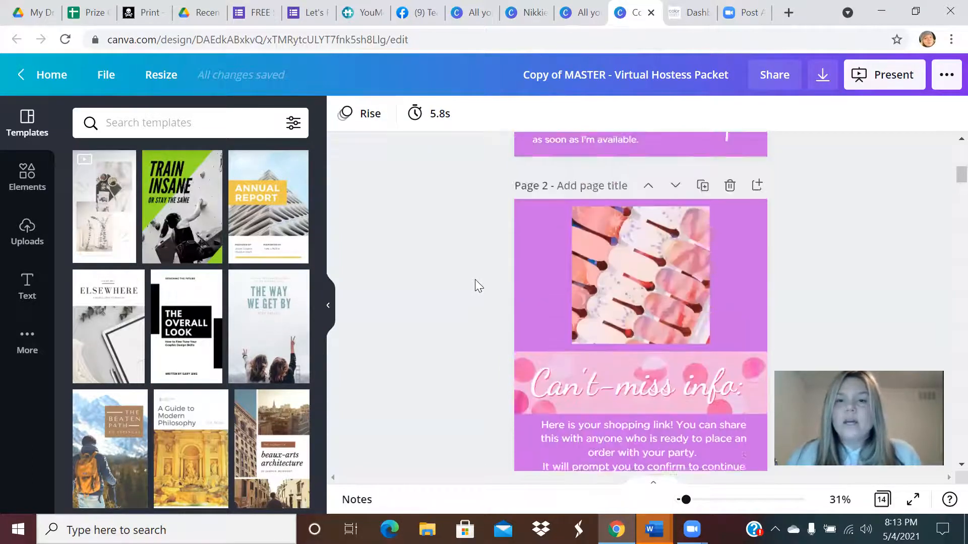
Duplicate page 1 of the packet and delete the duplicate page.
scroll(675, 257, "up", 9)
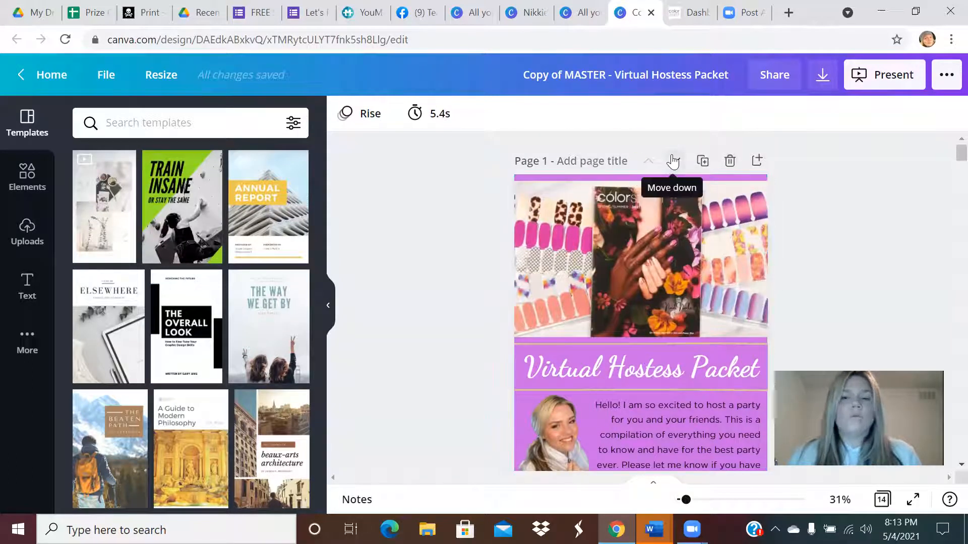
left_click(703, 162)
scroll(626, 292, "down", 4)
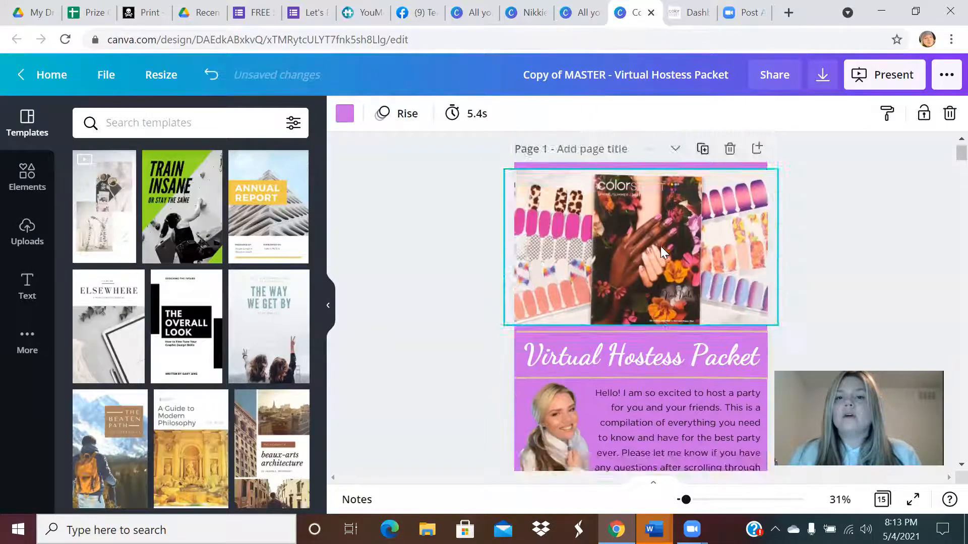
scroll(669, 258, "down", 5)
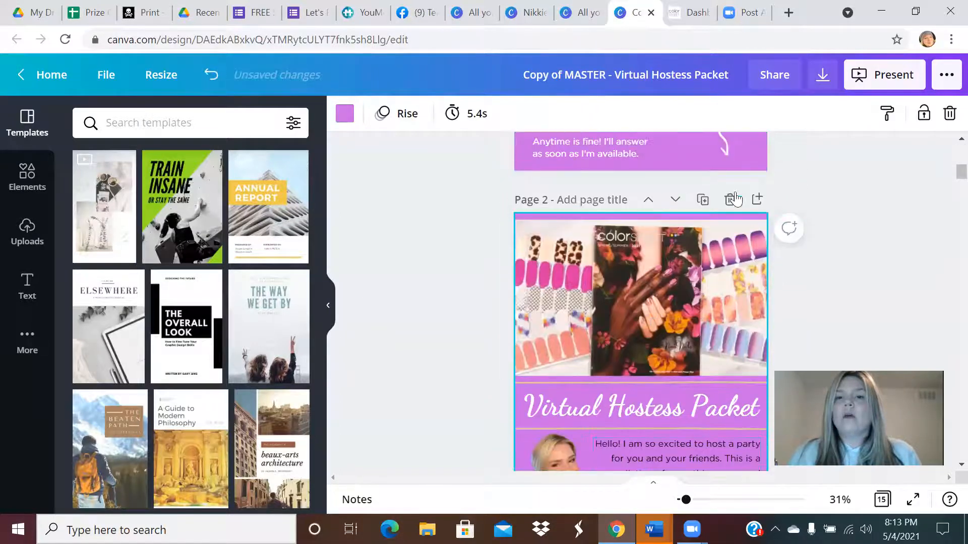
left_click(730, 202)
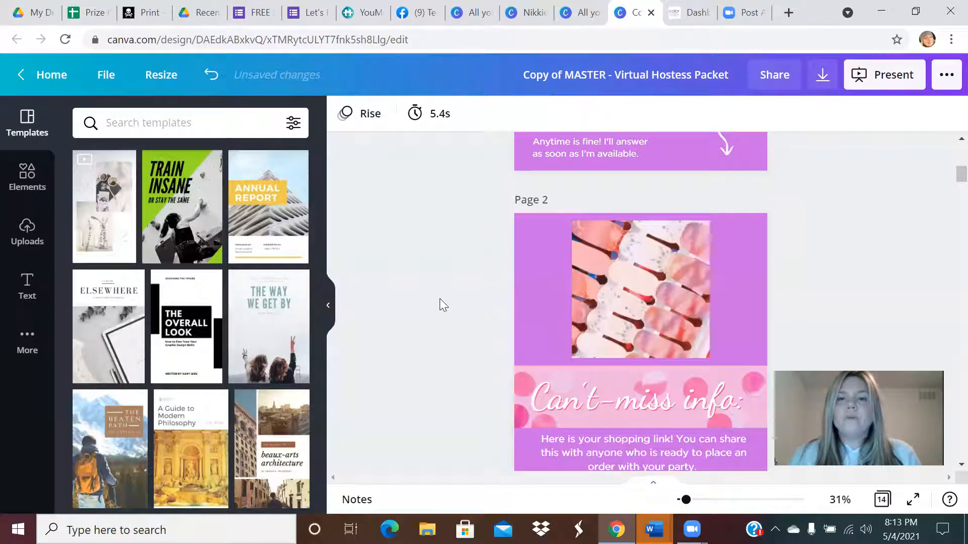
scroll(644, 280, "up", 2)
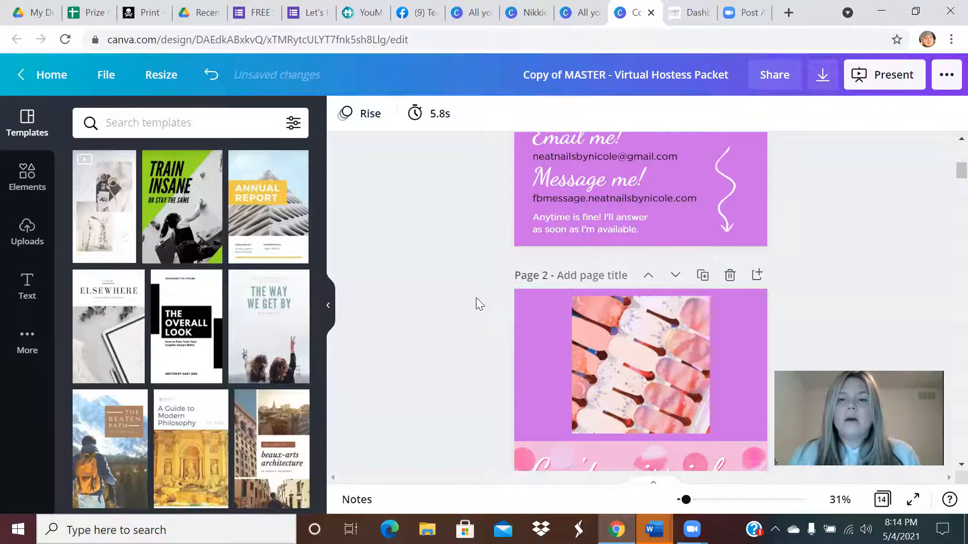
scroll(480, 304, "down", 1)
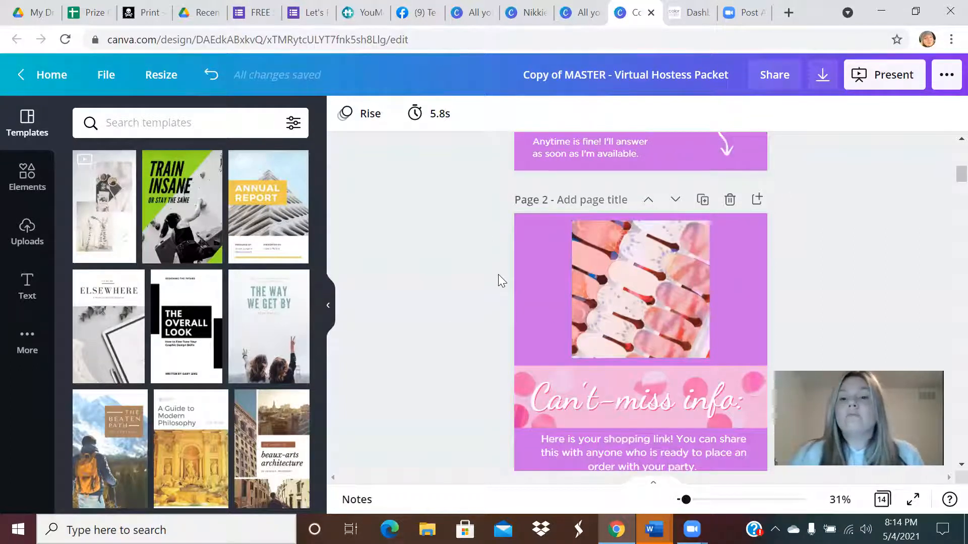
scroll(498, 275, "down", 2)
scroll(641, 301, "down", 2)
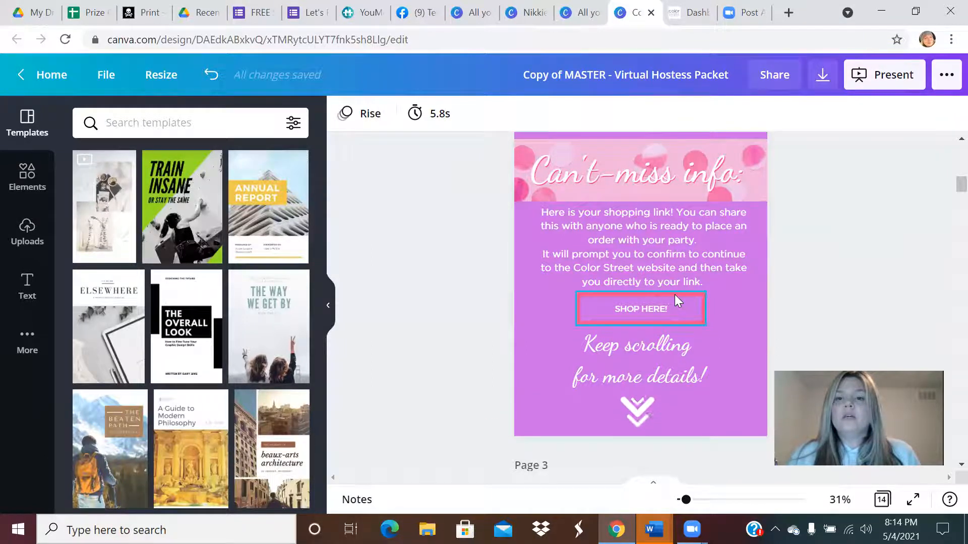
left_click(582, 343)
left_click_drag(585, 344, 690, 319)
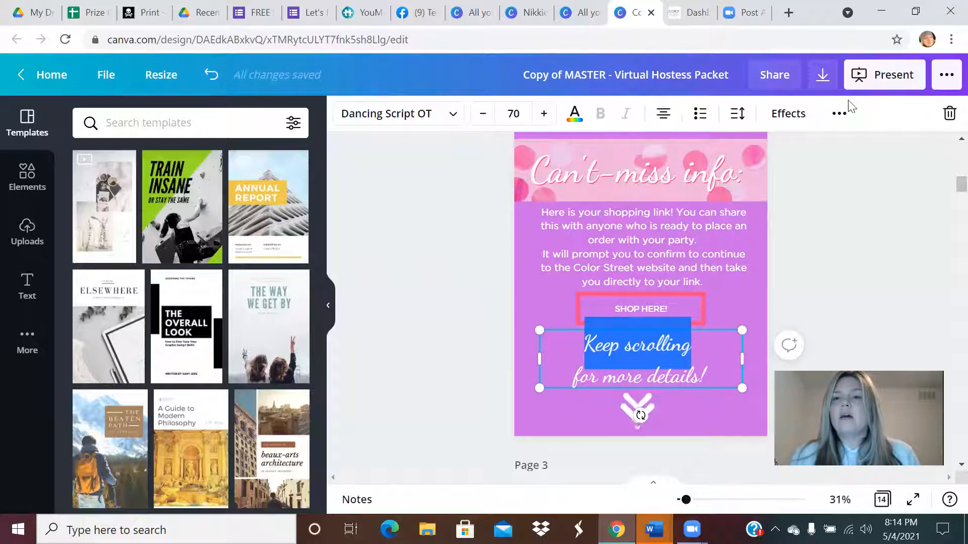
left_click(839, 115)
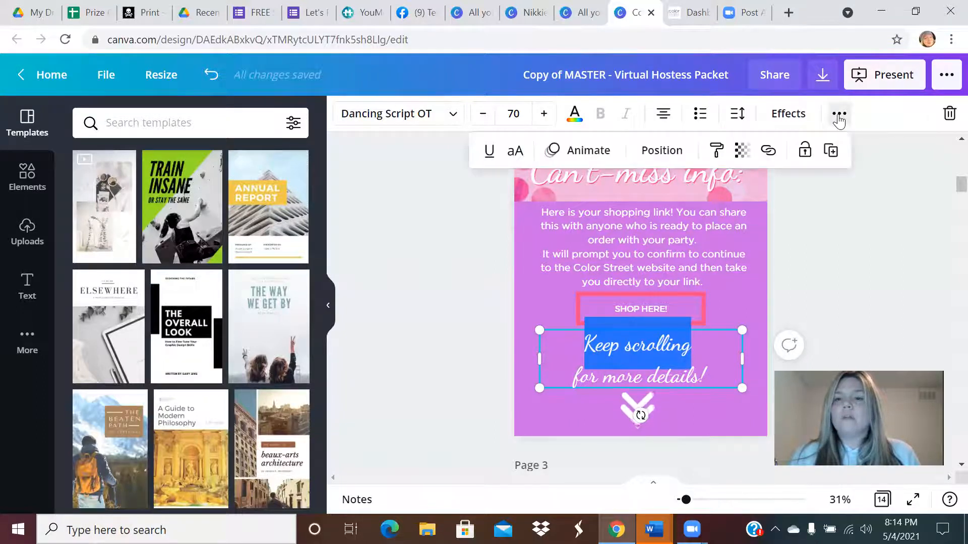
left_click(769, 154)
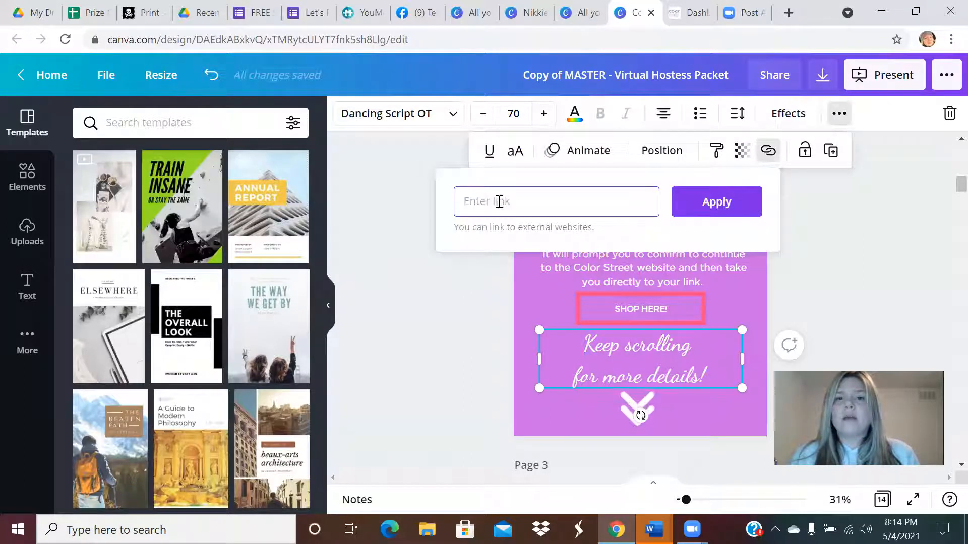
key("Escape")
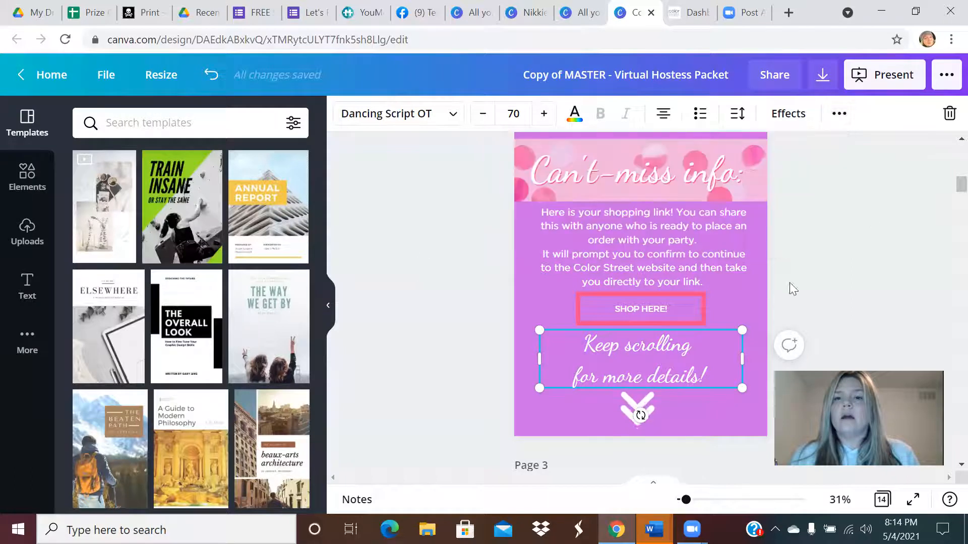
Open the link setting of the "SHOP HERE!" button text on page 2 and close it without entering a link.
left_click(670, 296)
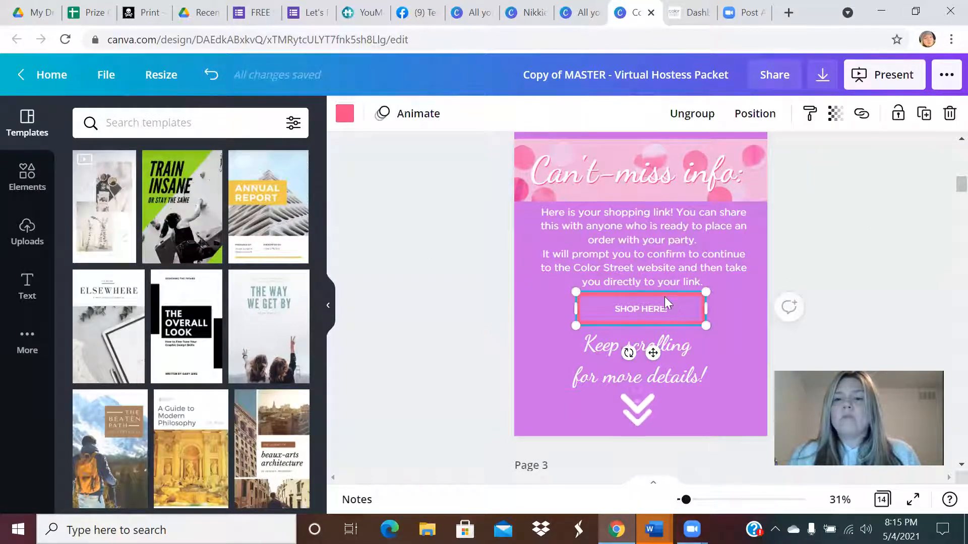
left_click(640, 307)
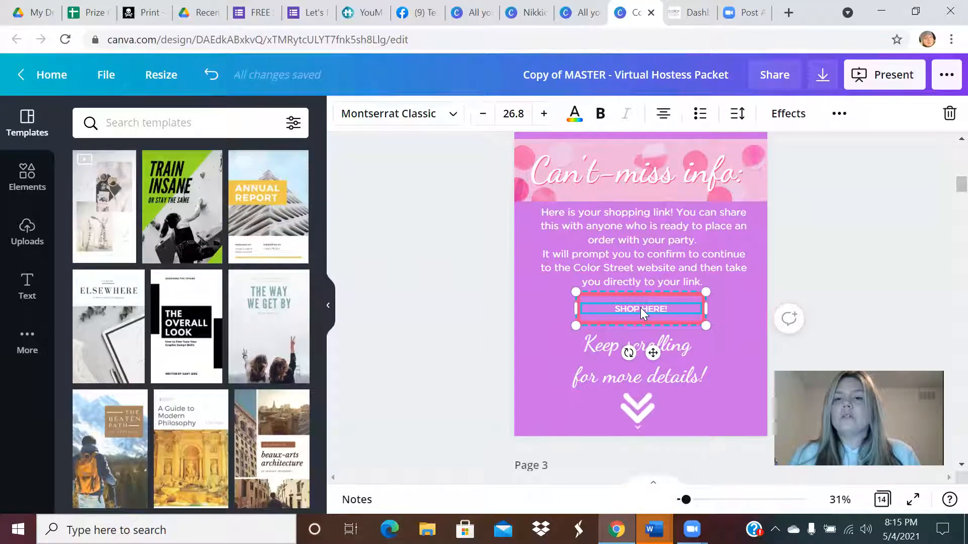
left_click(845, 116)
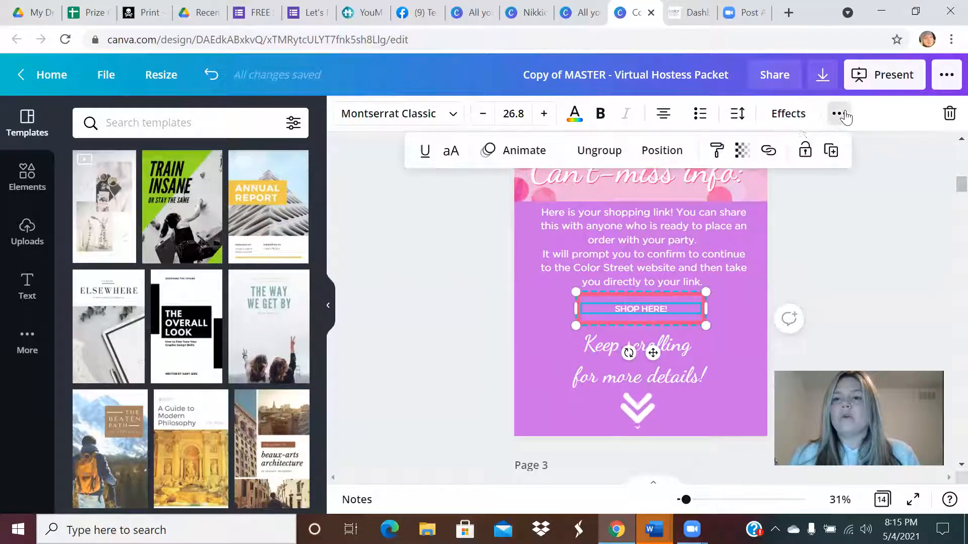
left_click(768, 150)
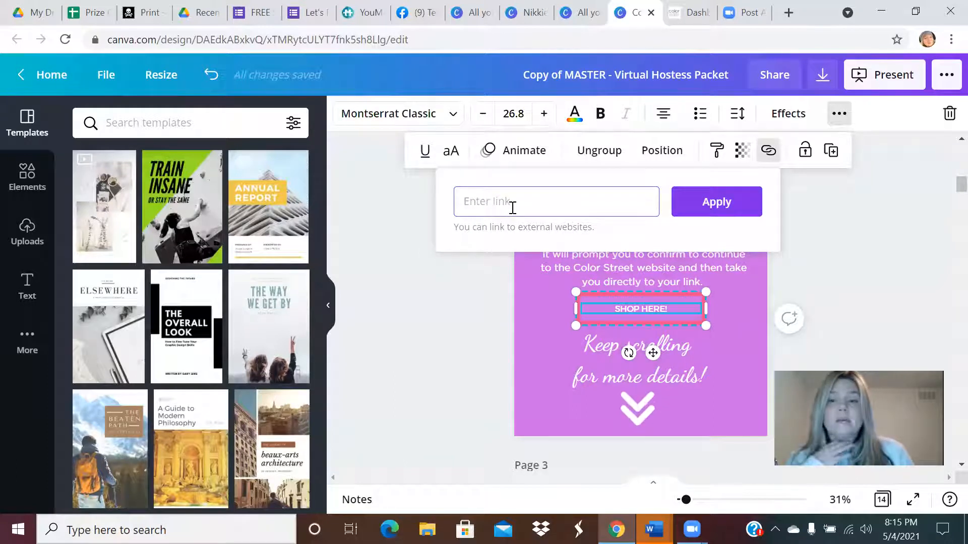
left_click(858, 209)
left_click(846, 216)
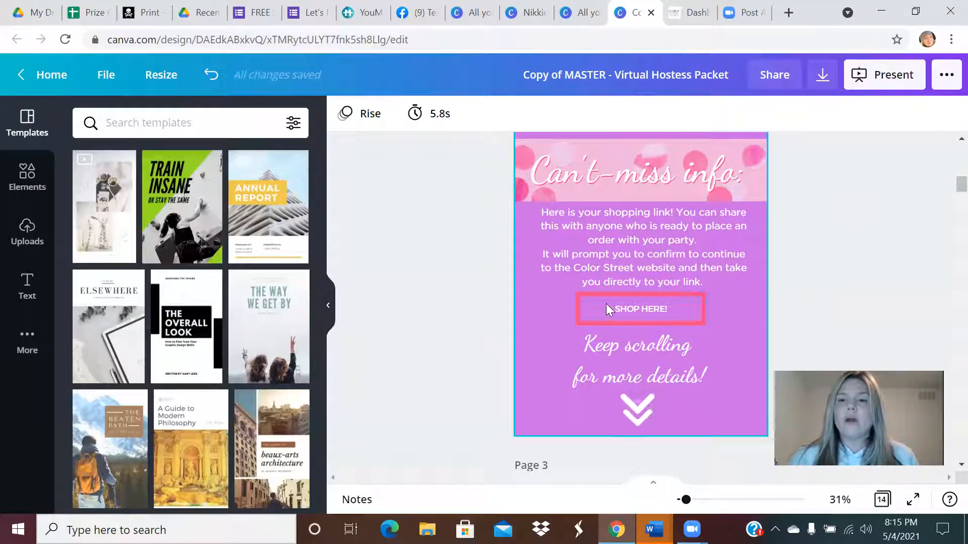
Review the bulleted list under "Tips for having the best party!" on page 3.
scroll(700, 288, "down", 6)
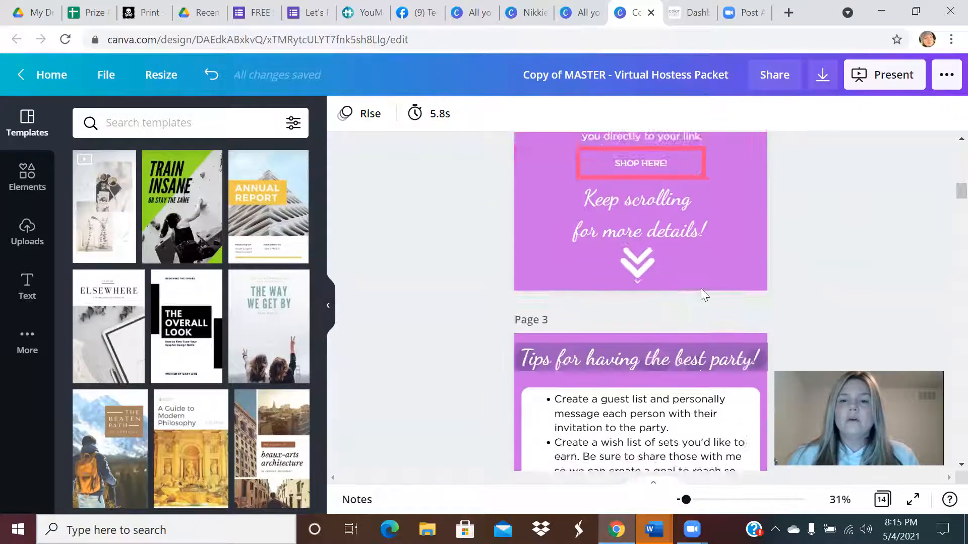
scroll(622, 274, "up", 3)
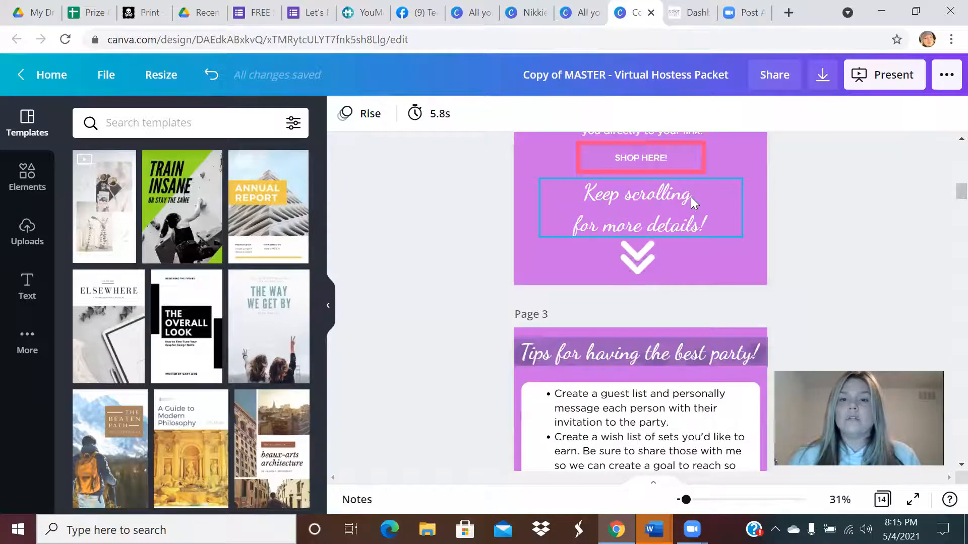
scroll(597, 225, "down", 3)
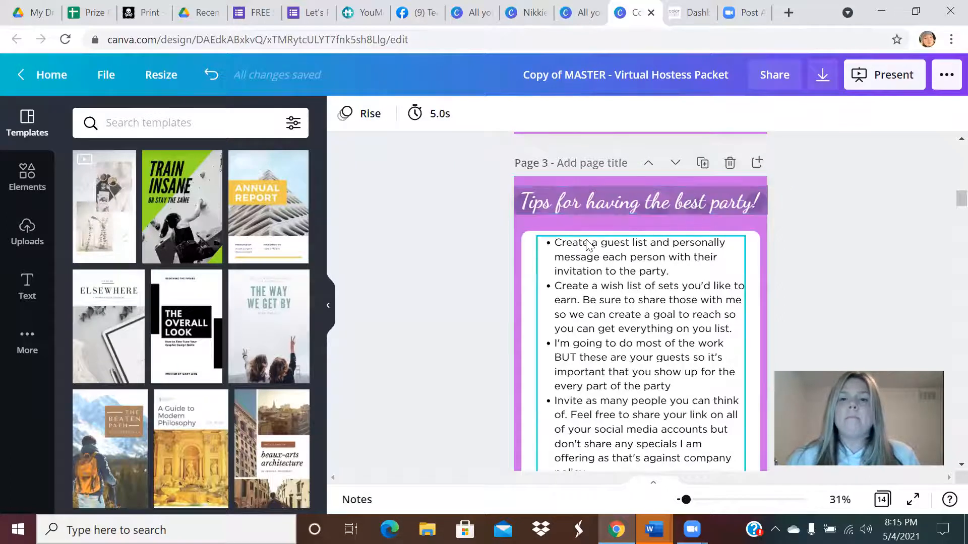
scroll(683, 209, "down", 2)
scroll(683, 210, "down", 3)
scroll(672, 186, "up", 3)
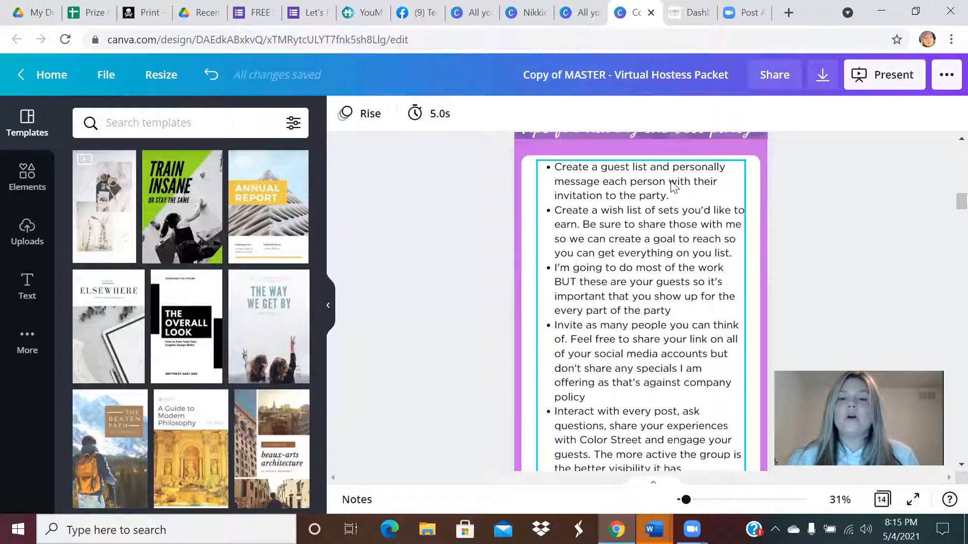
scroll(672, 185, "up", 2)
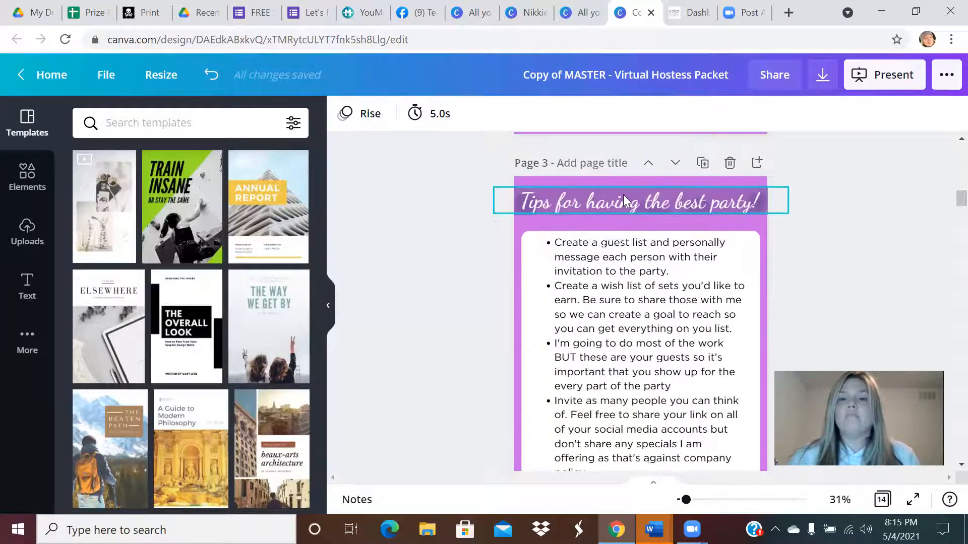
scroll(609, 223, "down", 3)
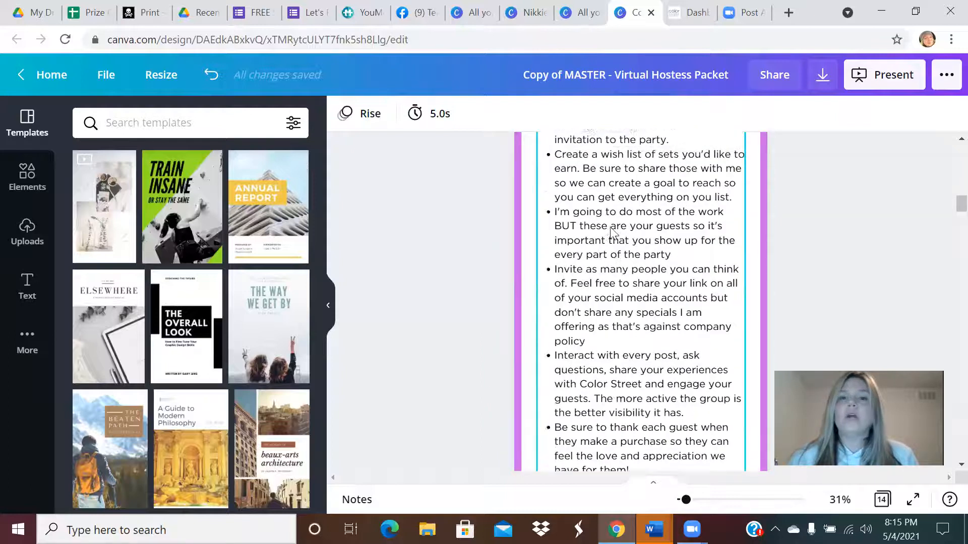
scroll(612, 233, "up", 1)
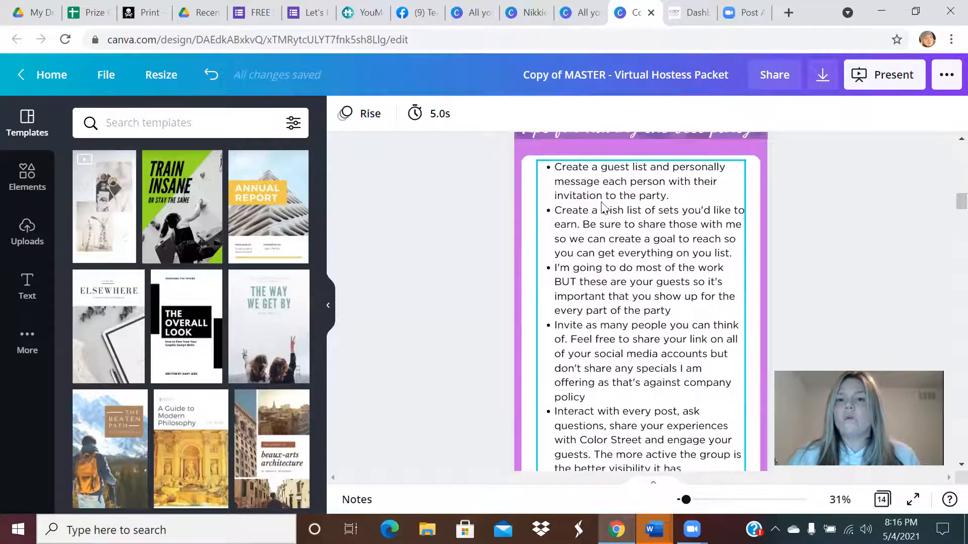
scroll(643, 316, "down", 2)
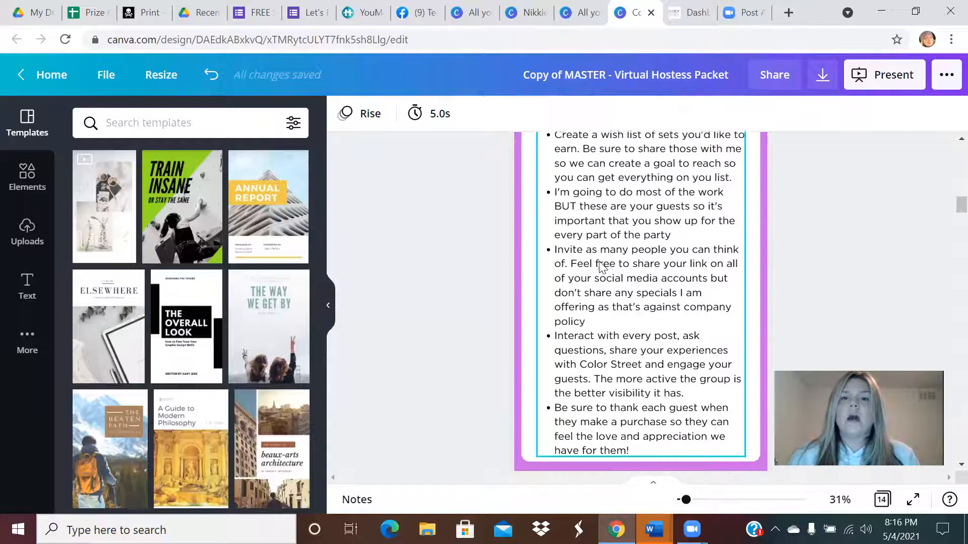
scroll(665, 265, "down", 2)
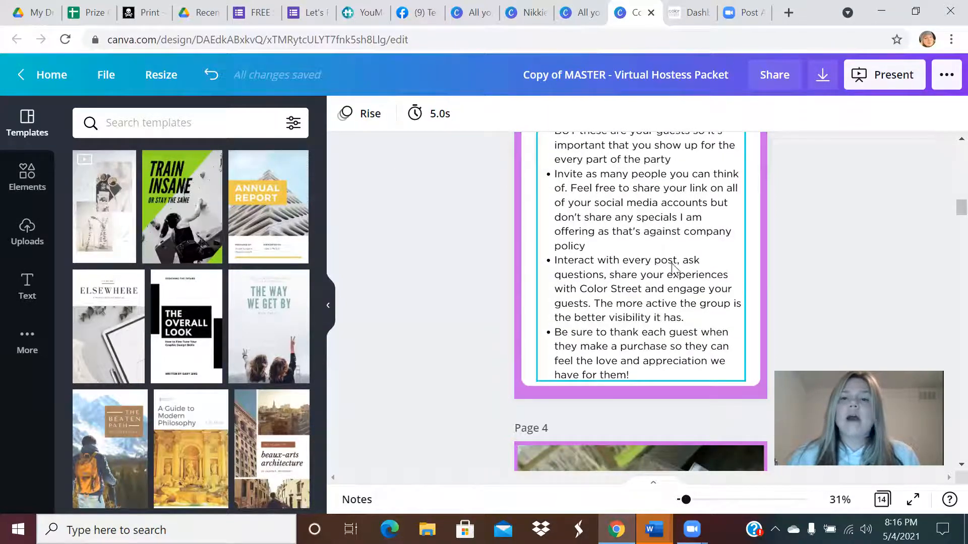
Review the "Sample Info!" page and check the link attached to its underlined samples web address.
scroll(672, 267, "down", 4)
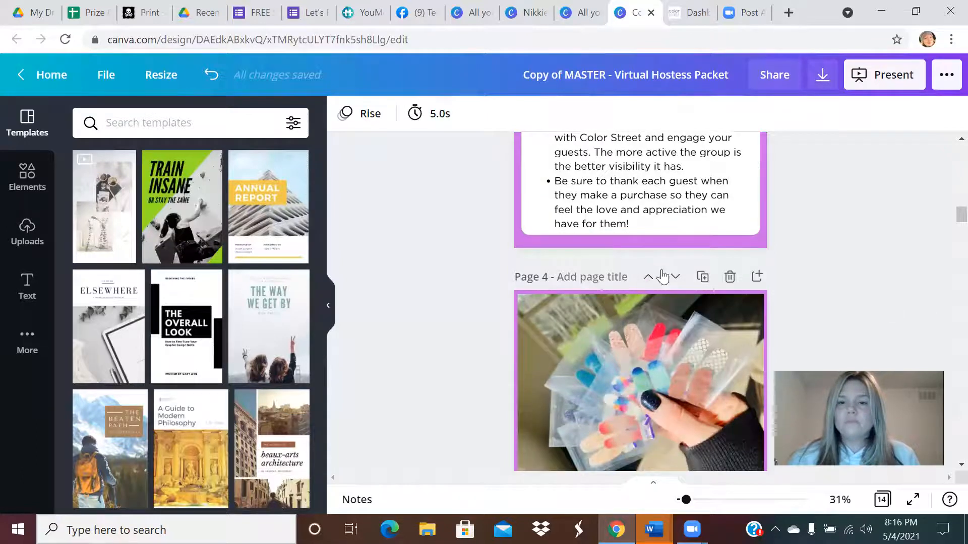
scroll(663, 277, "down", 6)
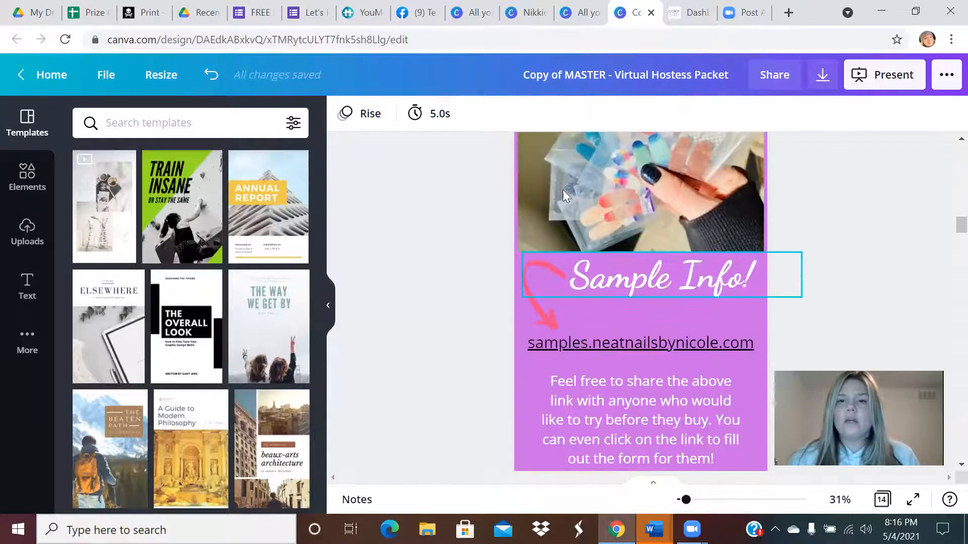
scroll(628, 317, "up", 2)
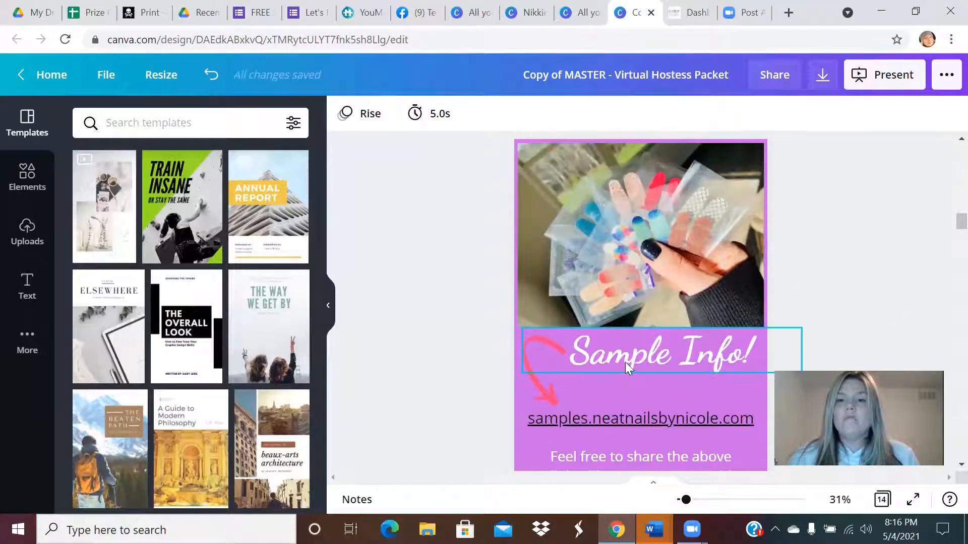
scroll(631, 299, "down", 2)
scroll(659, 314, "down", 2)
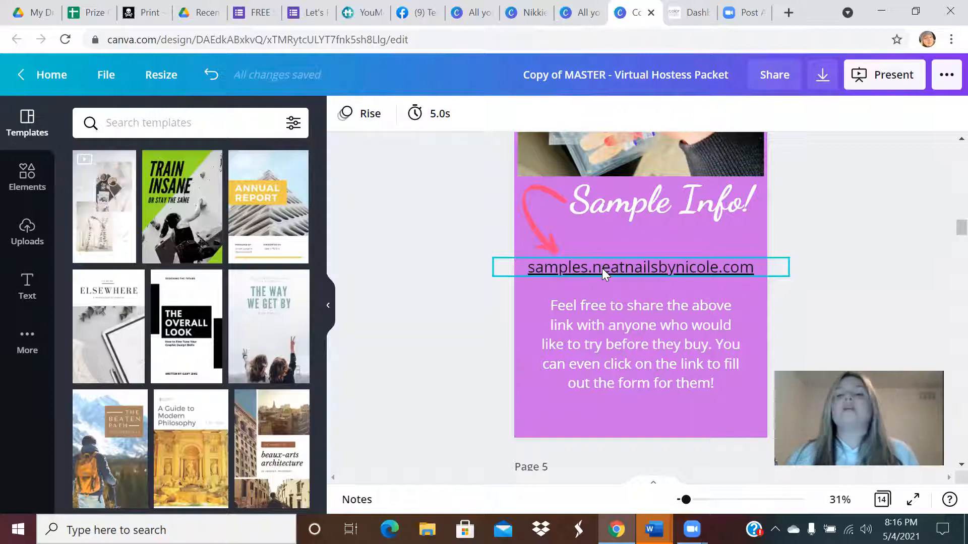
left_click(534, 272)
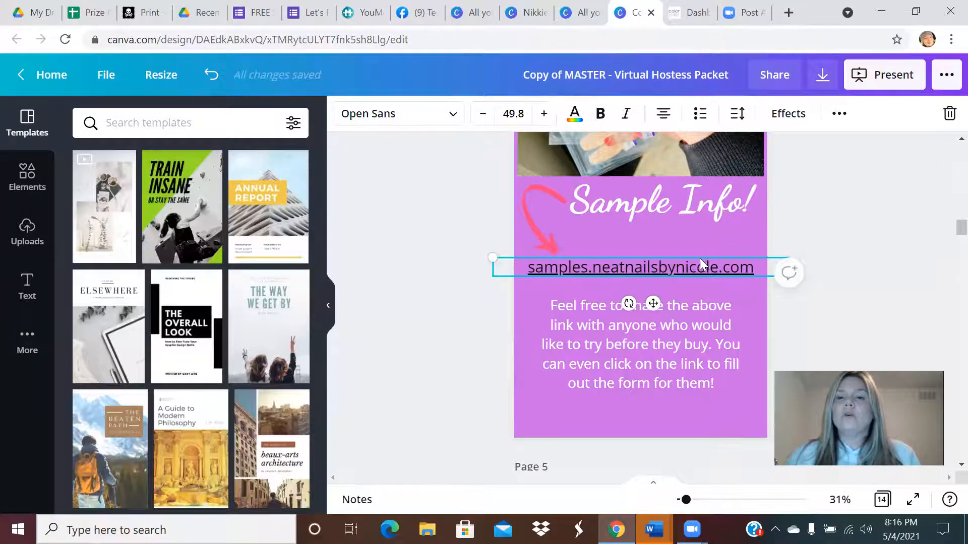
left_click(841, 113)
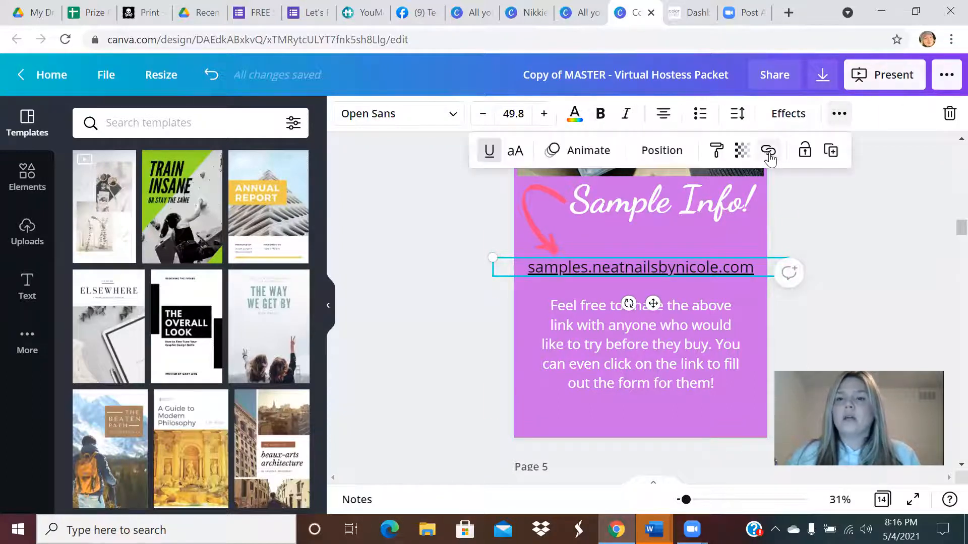
left_click(767, 151)
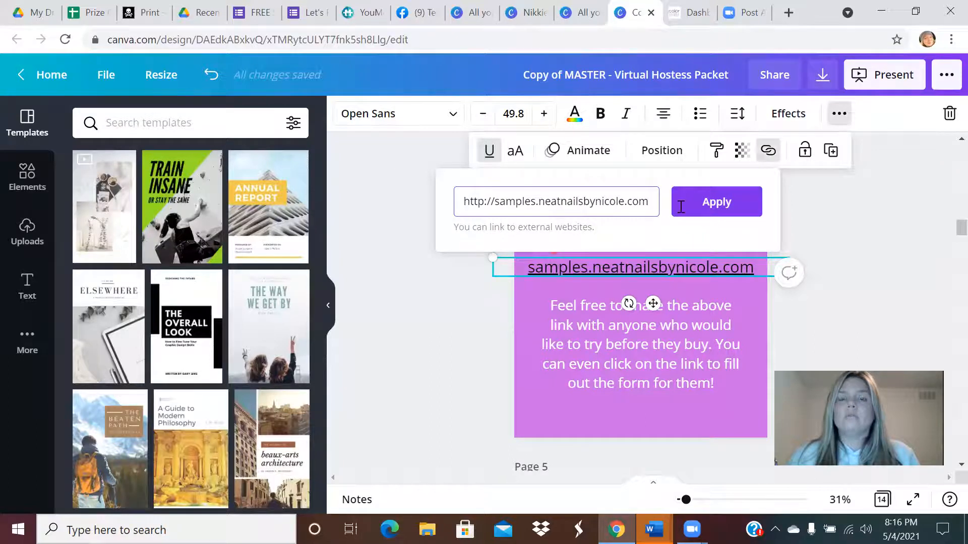
left_click(831, 223)
Review the Hostess Rewards host benefits sheet on page 5 and the "Things to know about Color Street!" graphics on page 6.
scroll(527, 292, "down", 1)
scroll(411, 295, "down", 6)
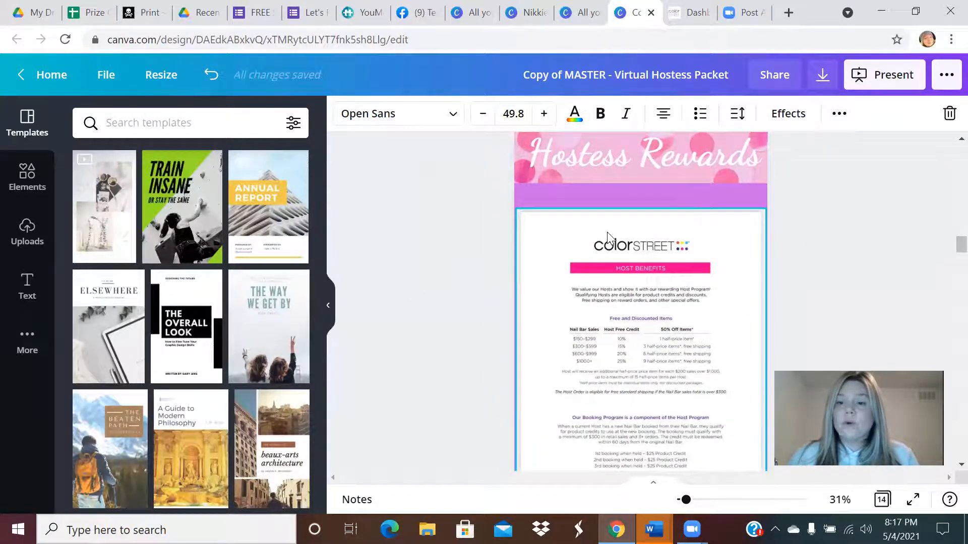
scroll(608, 236, "down", 3)
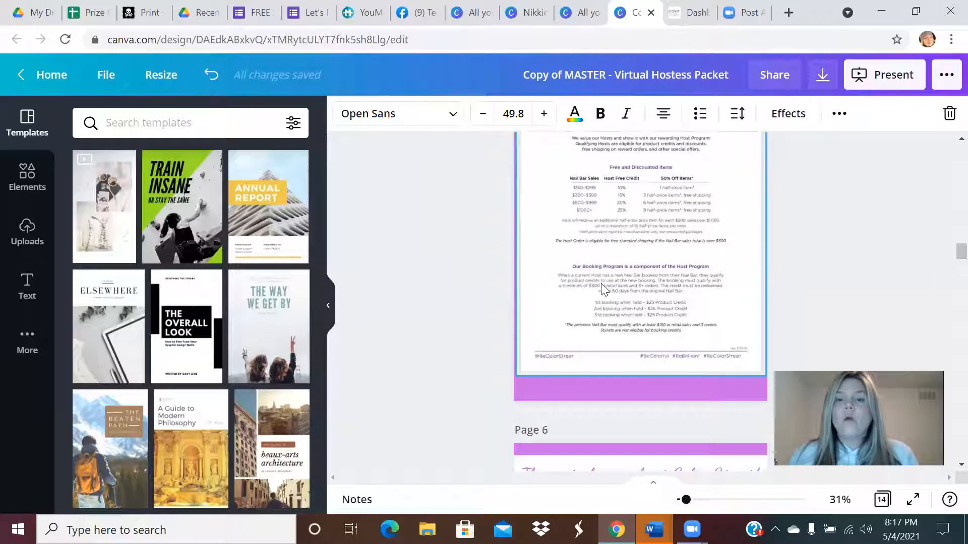
scroll(620, 270, "up", 1)
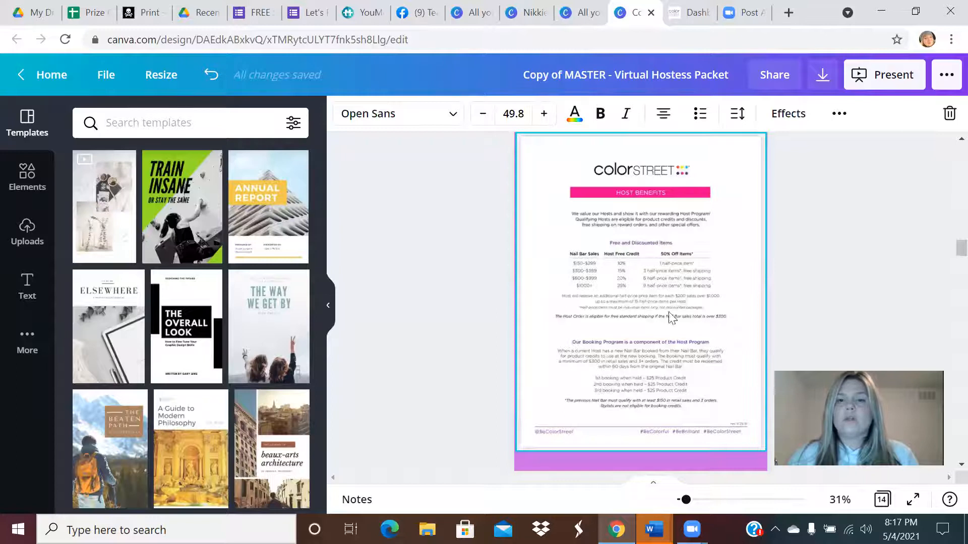
scroll(463, 317, "down", 5)
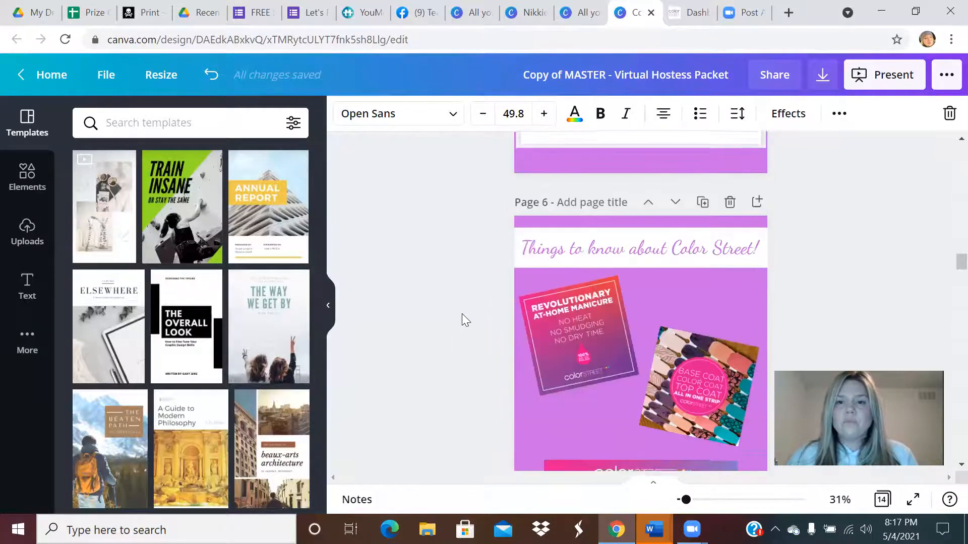
scroll(462, 314, "down", 2)
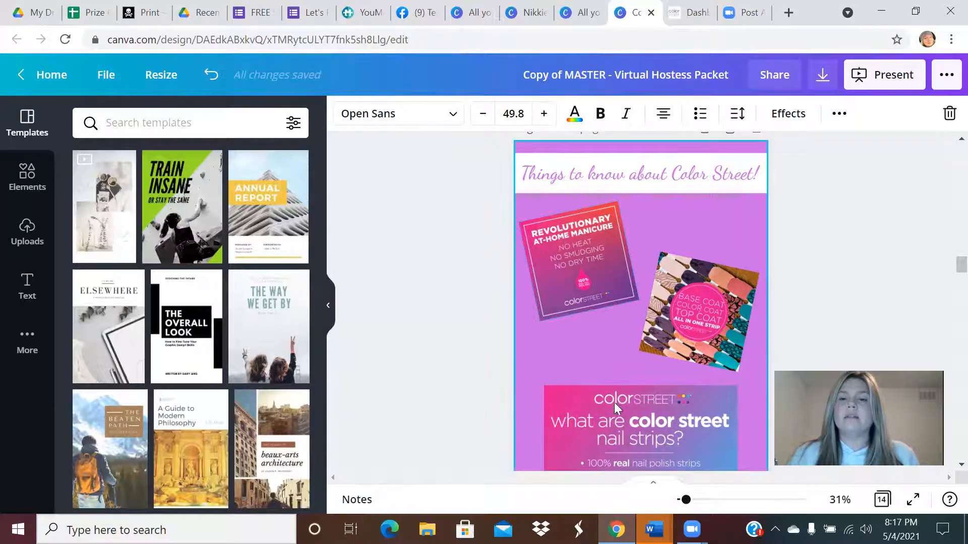
scroll(561, 341, "down", 2)
scroll(627, 345, "down", 1)
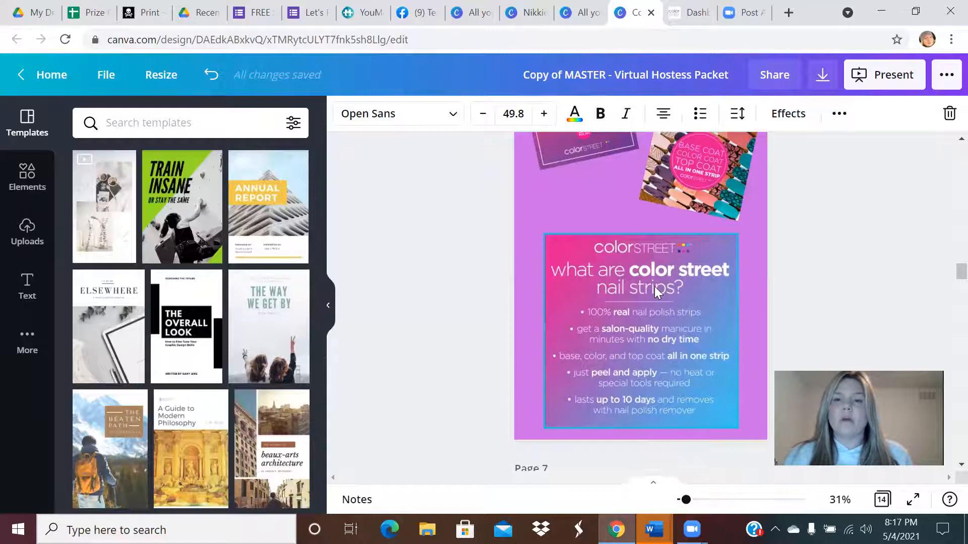
Review the application instructions and tips on page 7 and the two embedded how-to videos on page 8.
scroll(661, 304, "down", 5)
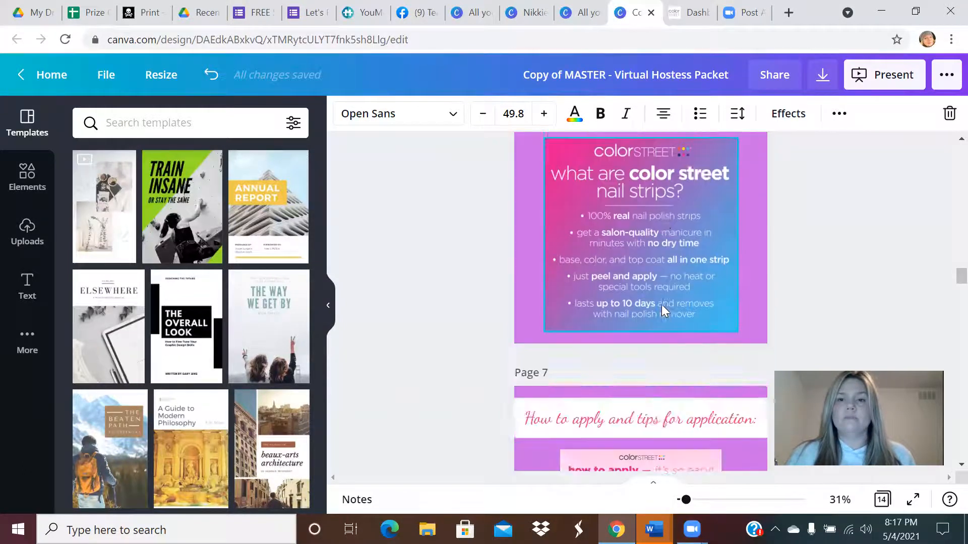
left_click(718, 219)
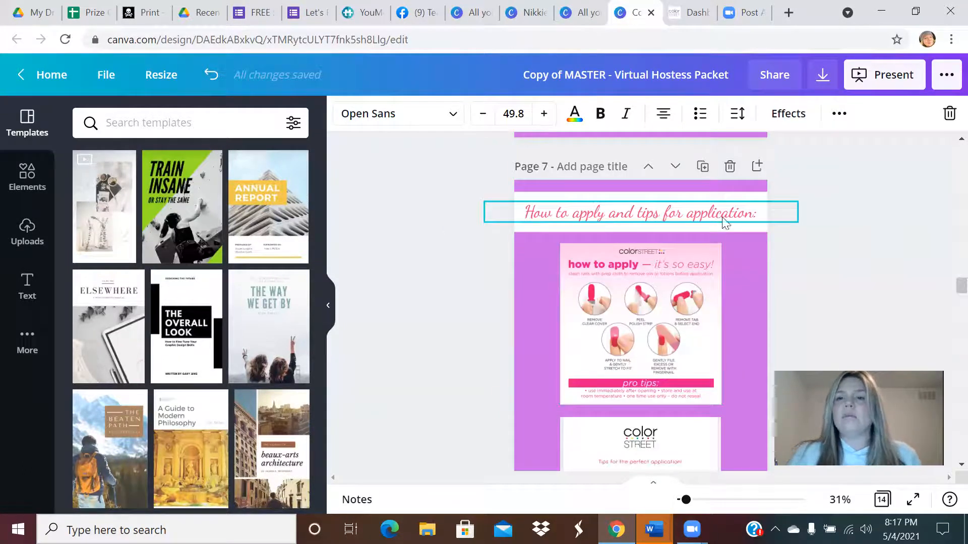
scroll(698, 222, "down", 2)
scroll(621, 359, "down", 2)
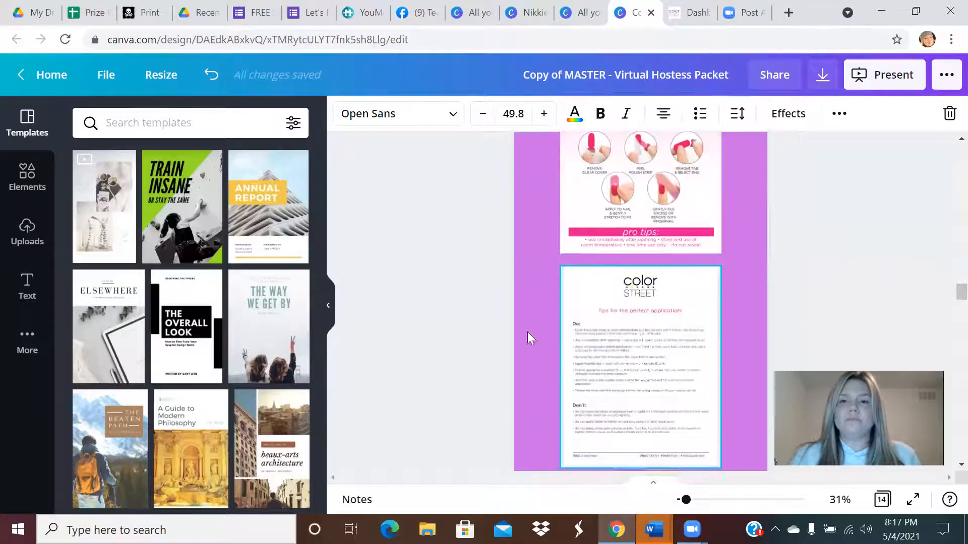
scroll(654, 355, "down", 4)
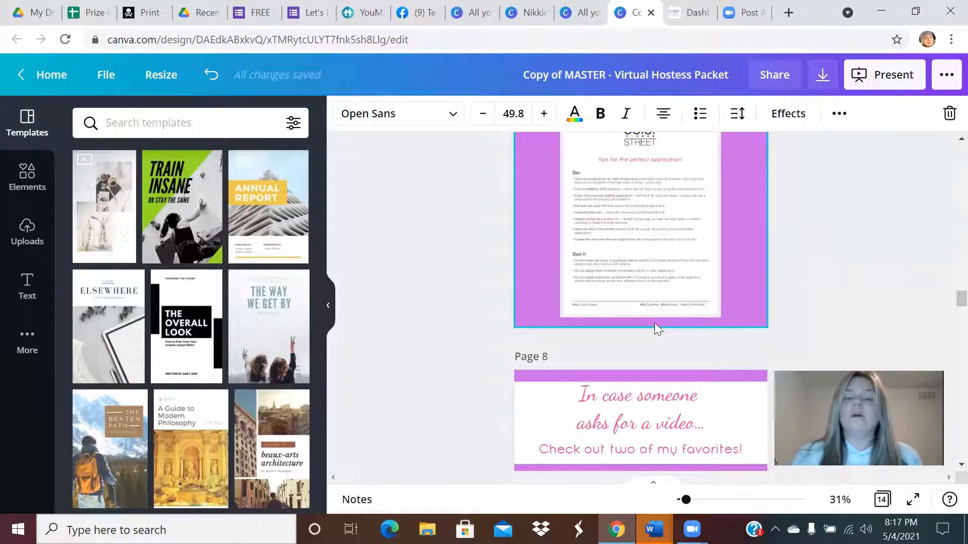
scroll(636, 322, "down", 3)
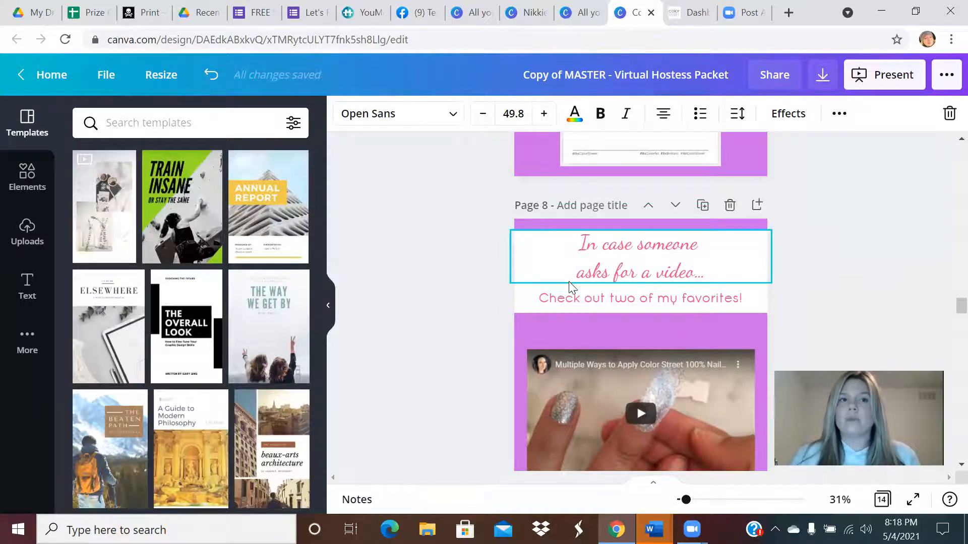
scroll(537, 280, "down", 3)
scroll(572, 294, "down", 4)
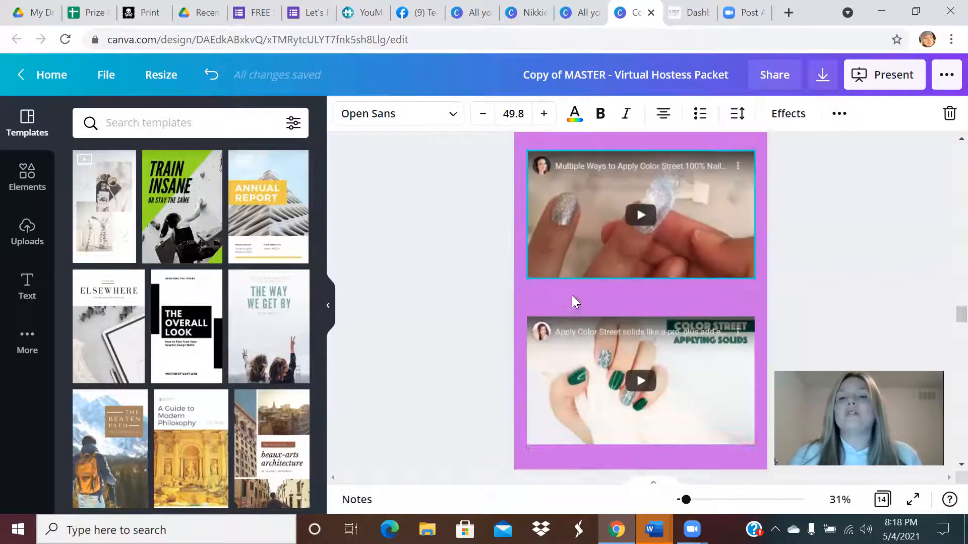
scroll(585, 297, "up", 1)
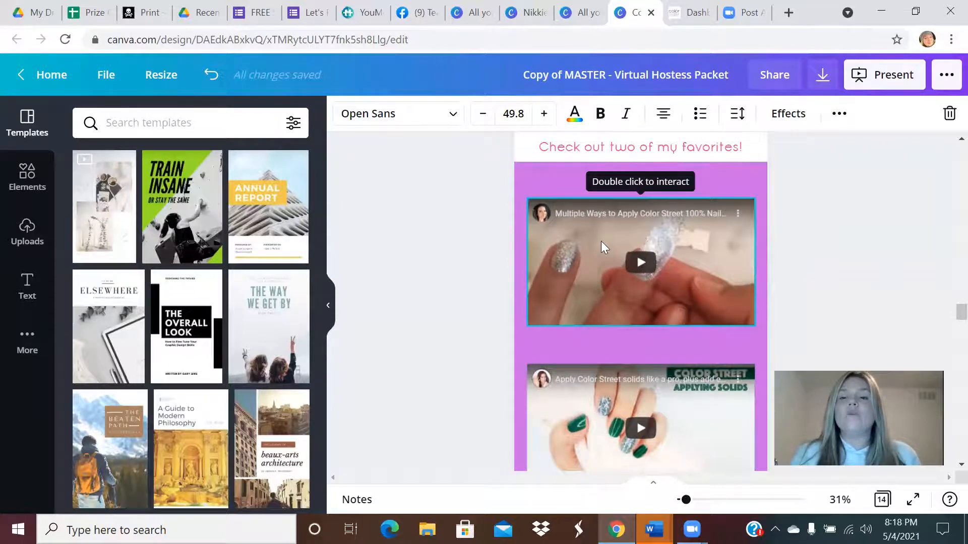
scroll(601, 243, "down", 3)
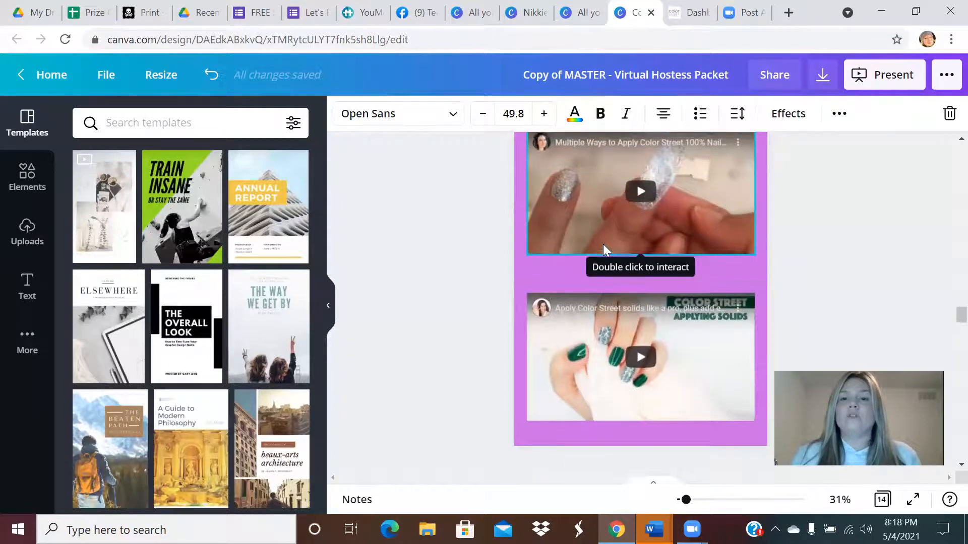
Look through the additional apps and integrations and open the YouTube app for adding videos to the packet.
scroll(603, 244, "up", 3)
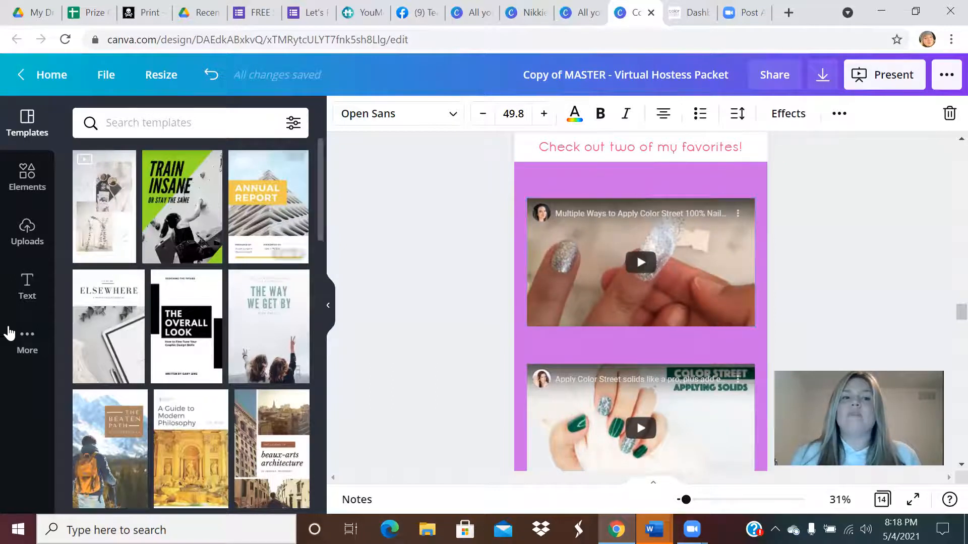
left_click(28, 343)
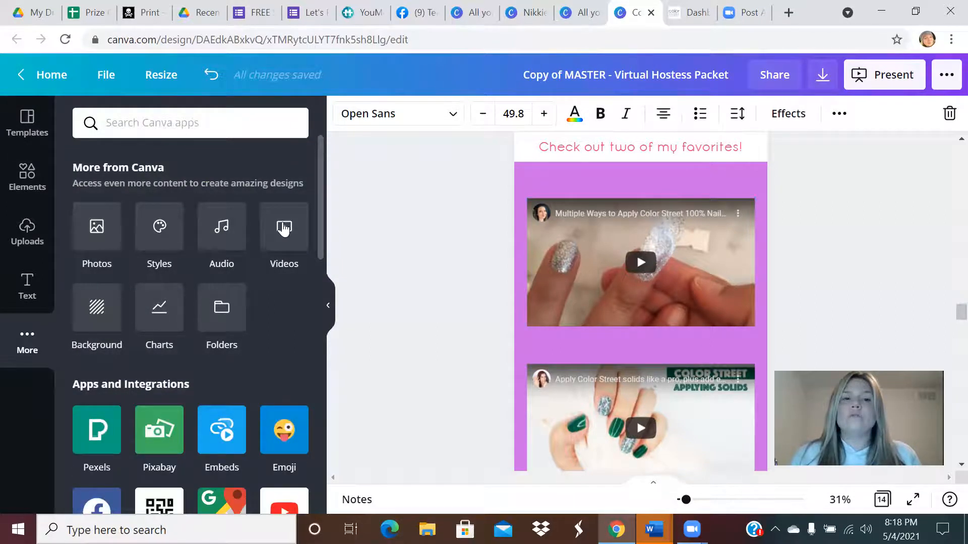
scroll(284, 228, "down", 2)
scroll(283, 219, "up", 2)
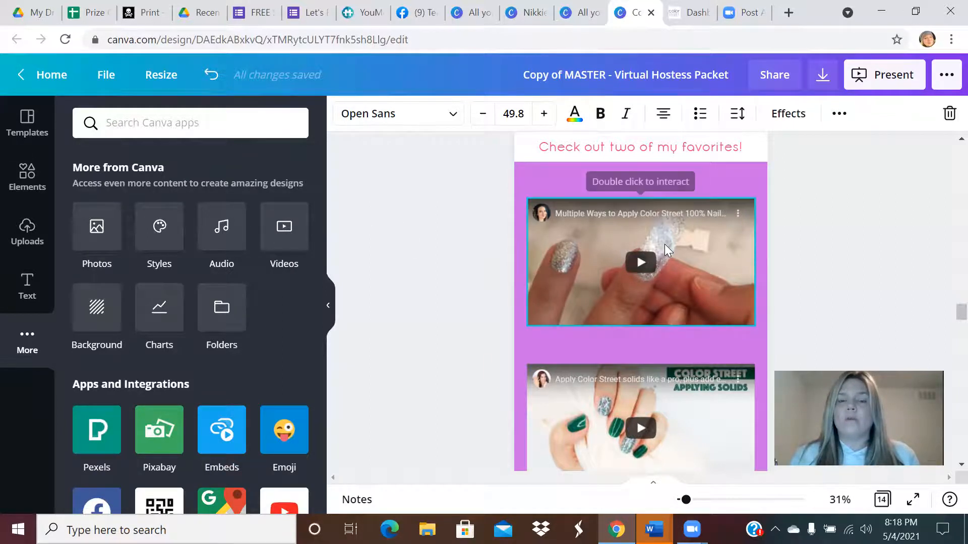
scroll(254, 322, "down", 3)
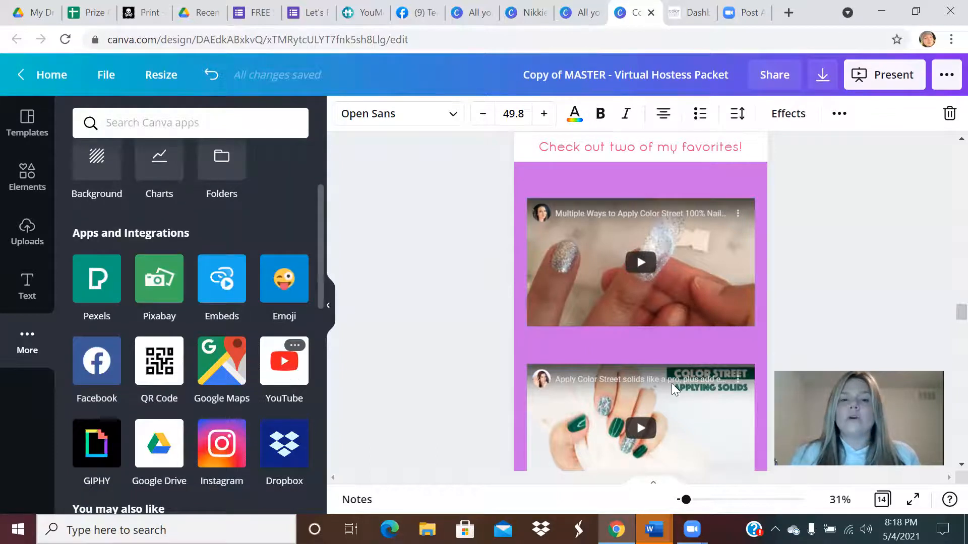
scroll(661, 373, "down", 2)
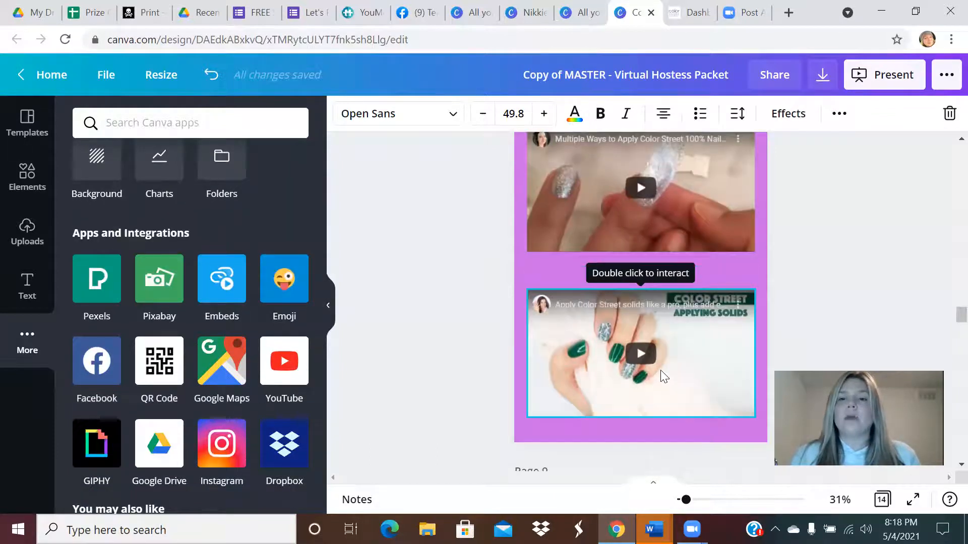
scroll(660, 371, "up", 2)
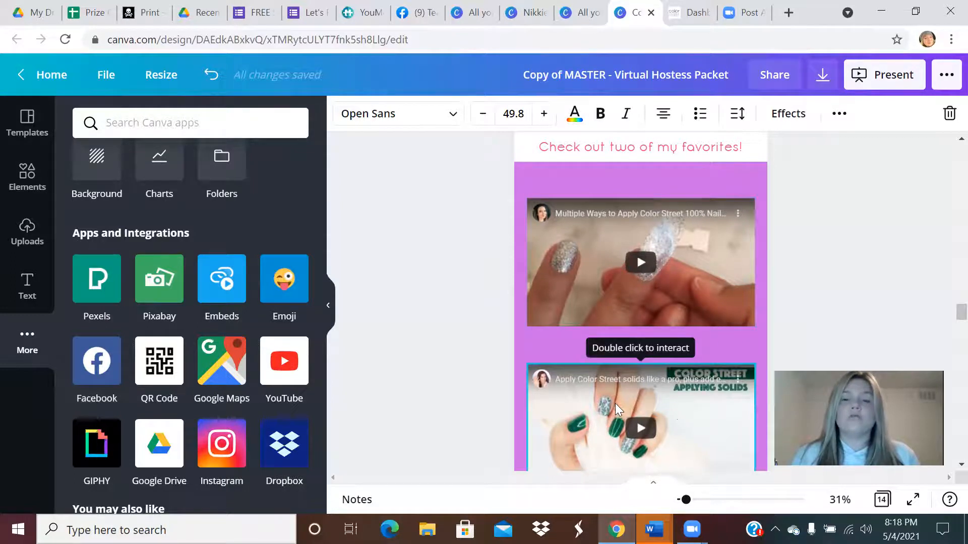
left_click(277, 366)
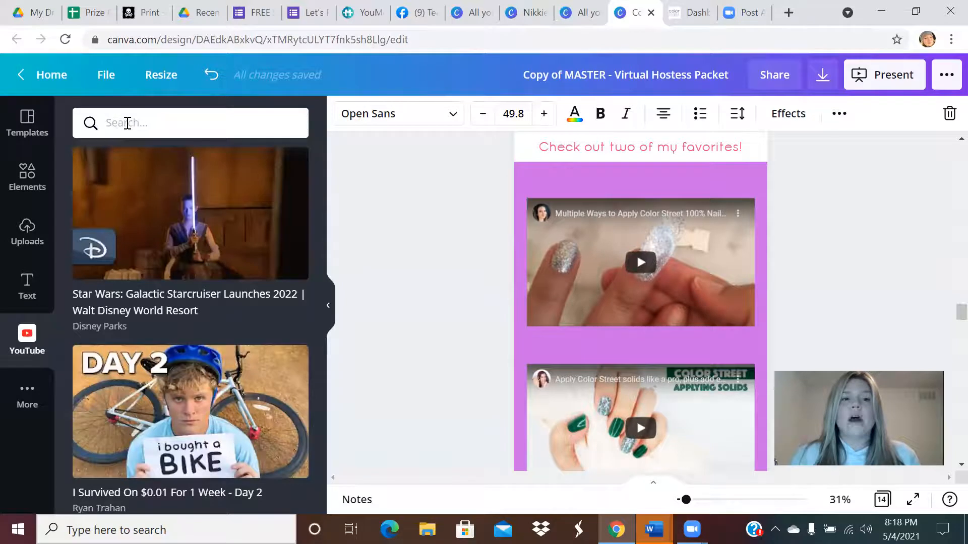
Search YouTube for "color street application video" and look through the results.
type("colo")
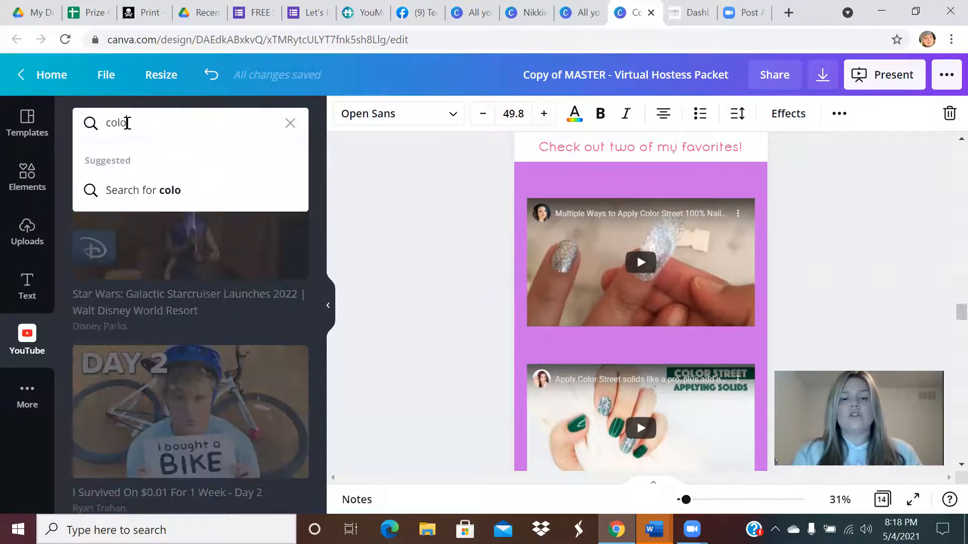
type("r street appl")
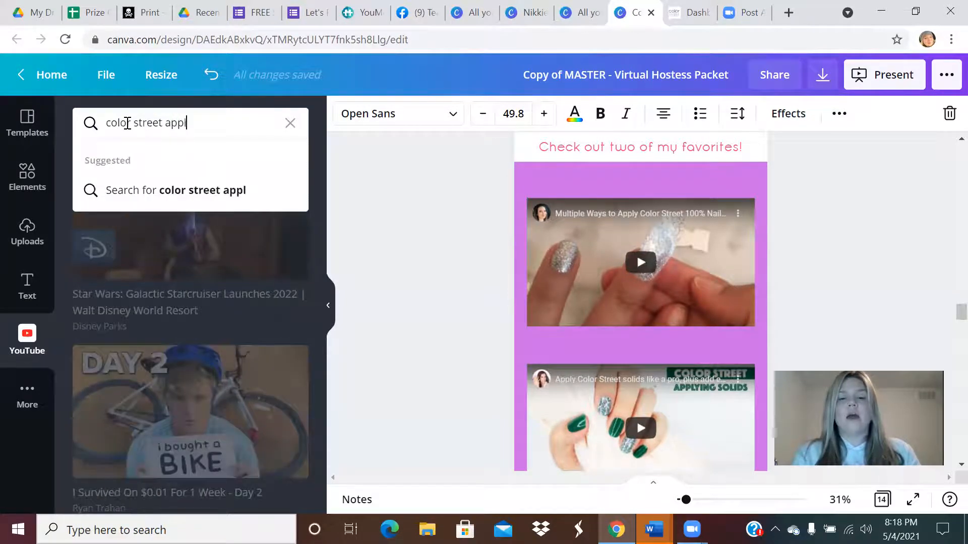
type("ication video")
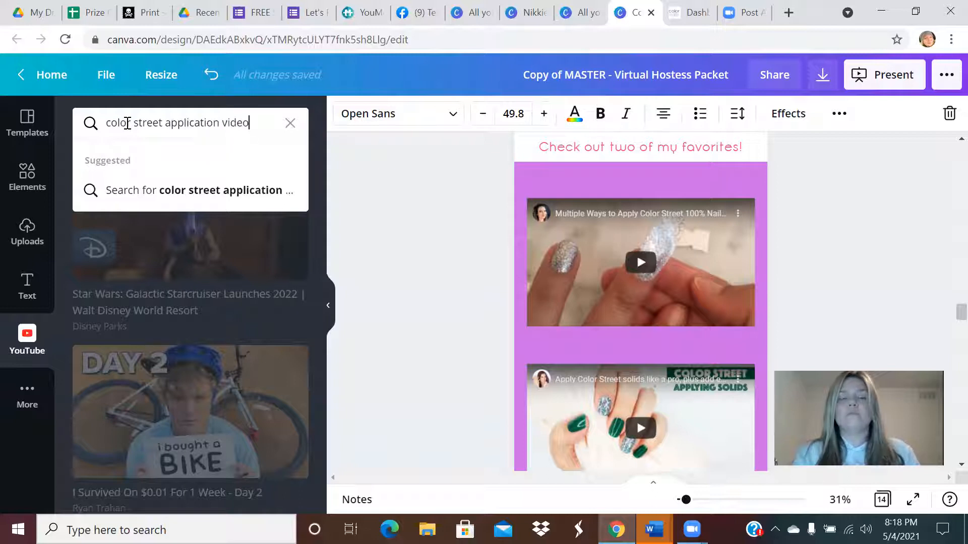
key("Return")
scroll(177, 264, "down", 9)
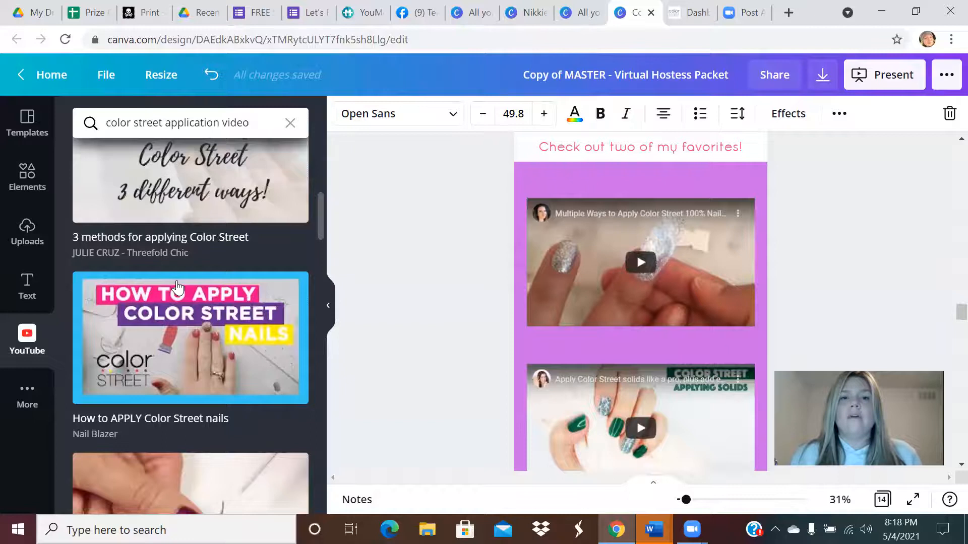
scroll(179, 262, "up", 5)
Add the "Multiple Ways to Apply Color Street 100% Nail Polish Strips!" video to page 8, reposition it, and delete the added copy.
left_click(173, 214)
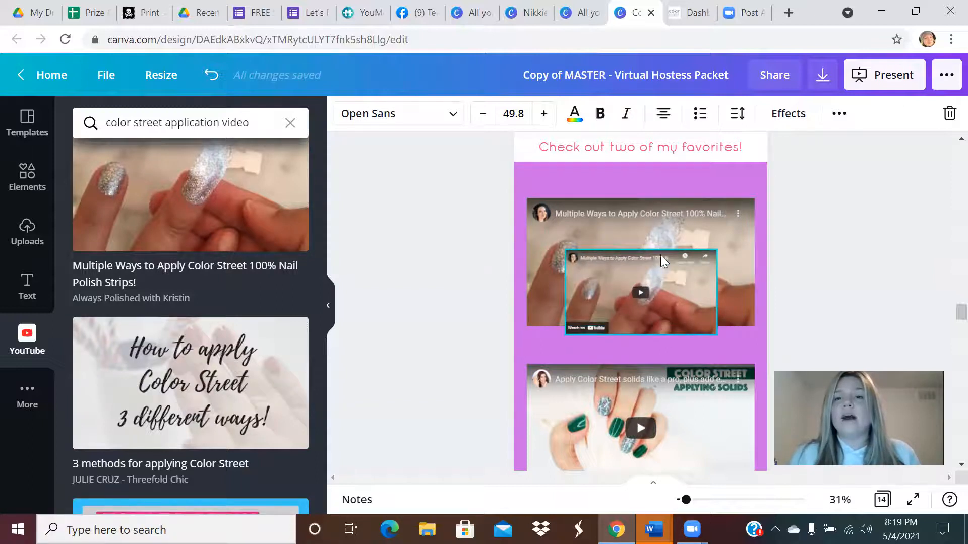
left_click_drag(637, 272, 623, 214)
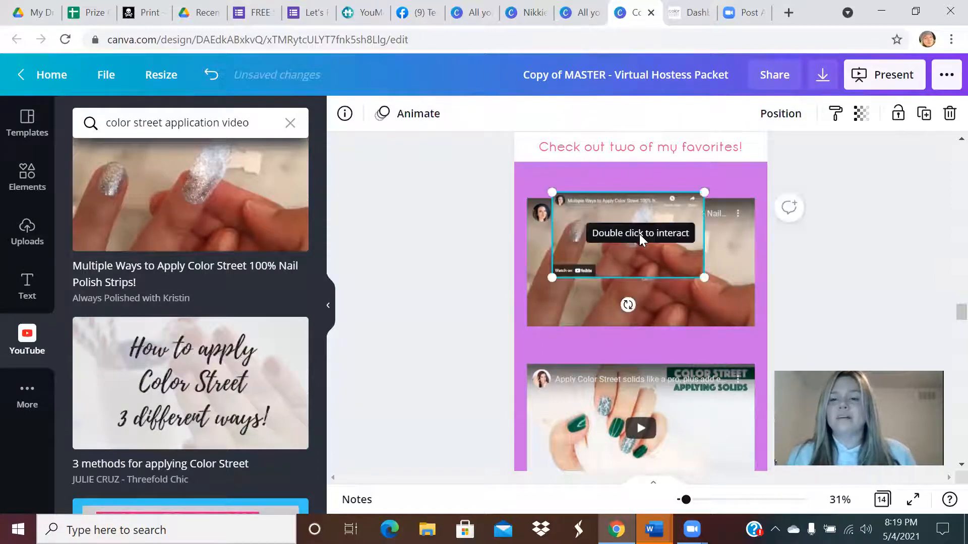
key("Delete")
Review the pricing, size comparison and package contents graphics on the "Pricing, Packaging and Sizes" page.
scroll(612, 279, "down", 5)
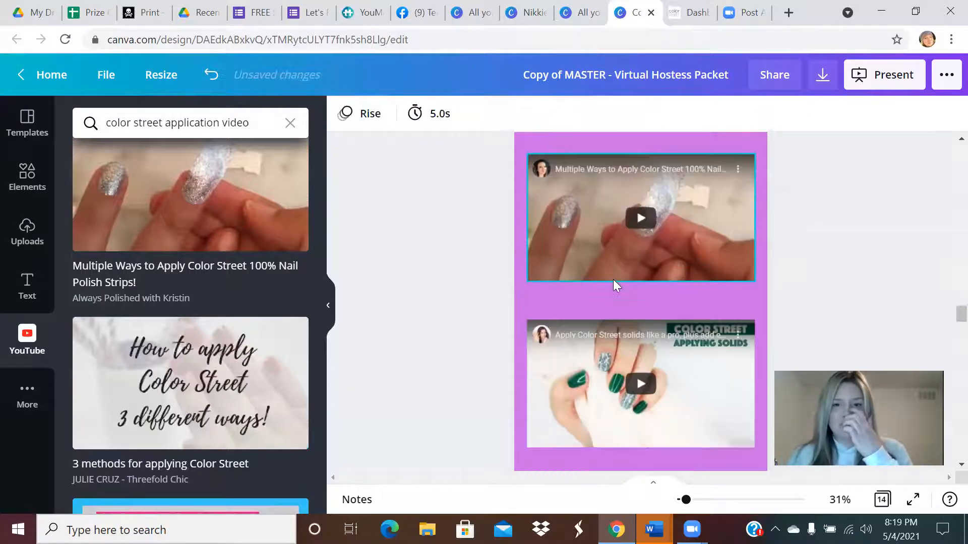
scroll(613, 279, "down", 3)
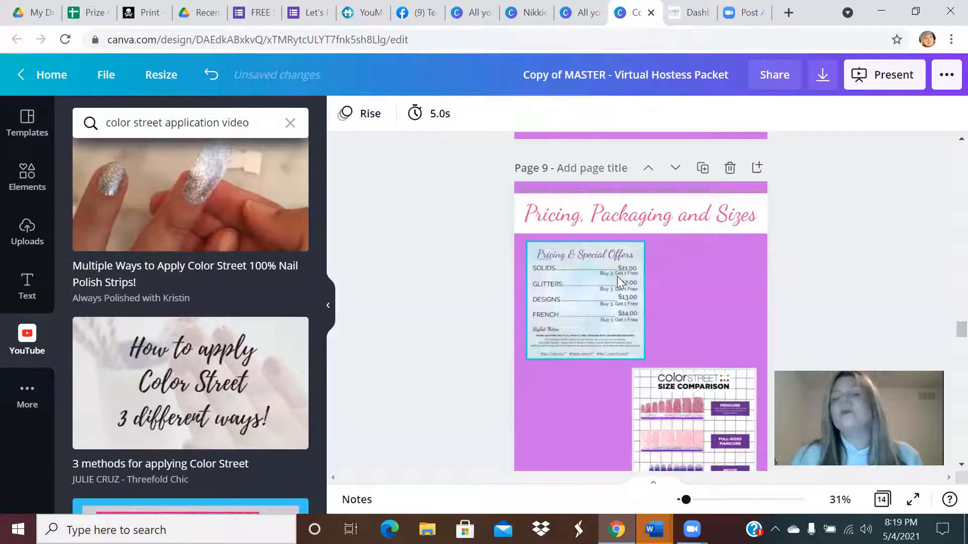
scroll(620, 275, "down", 3)
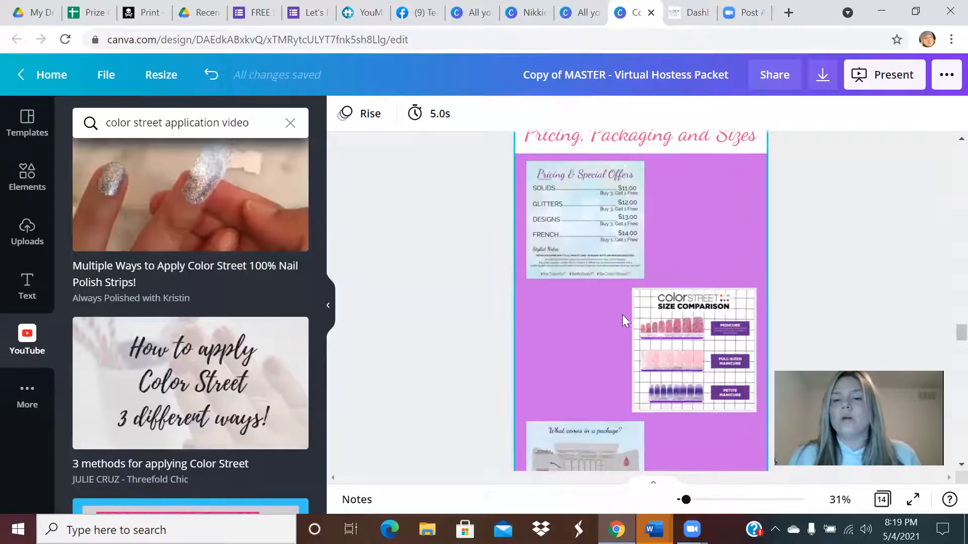
scroll(622, 315, "down", 3)
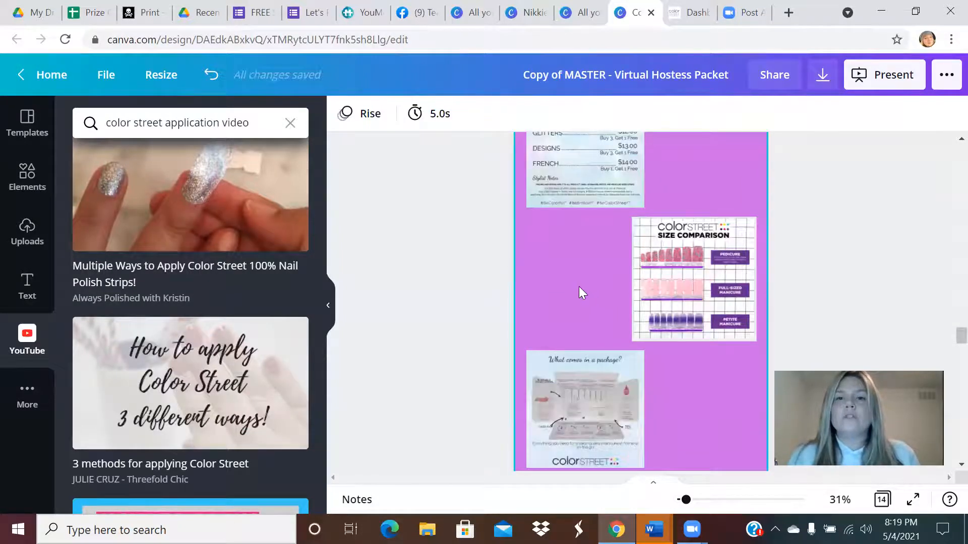
scroll(582, 292, "up", 3)
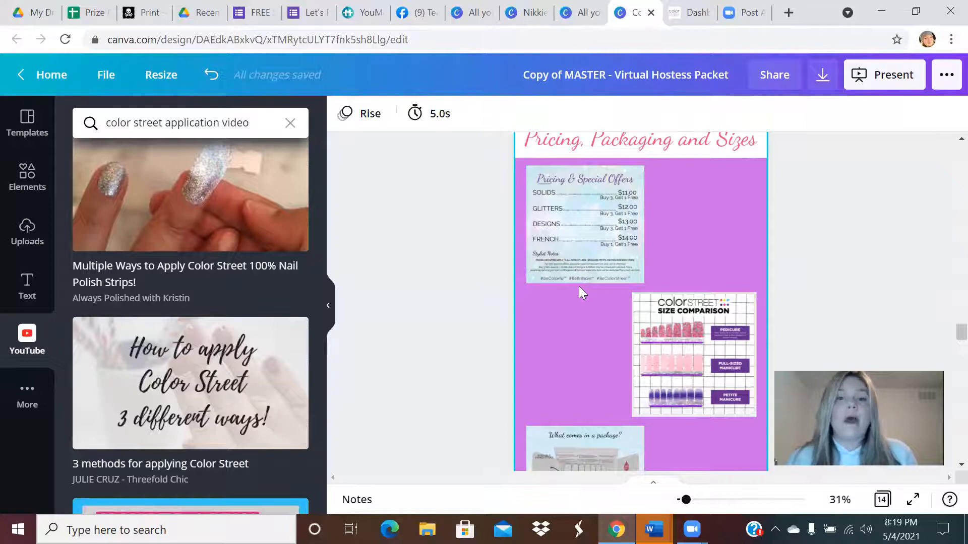
scroll(572, 288, "down", 5)
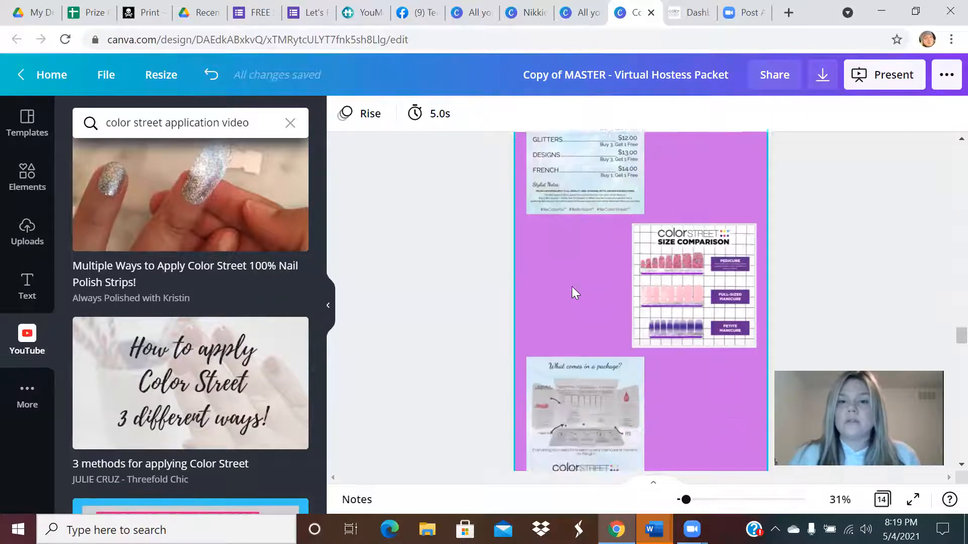
scroll(739, 252, "down", 2)
Review the nail collection graphics on page 10 and "The possibilities are endless!" page, including the French section.
scroll(605, 192, "down", 2)
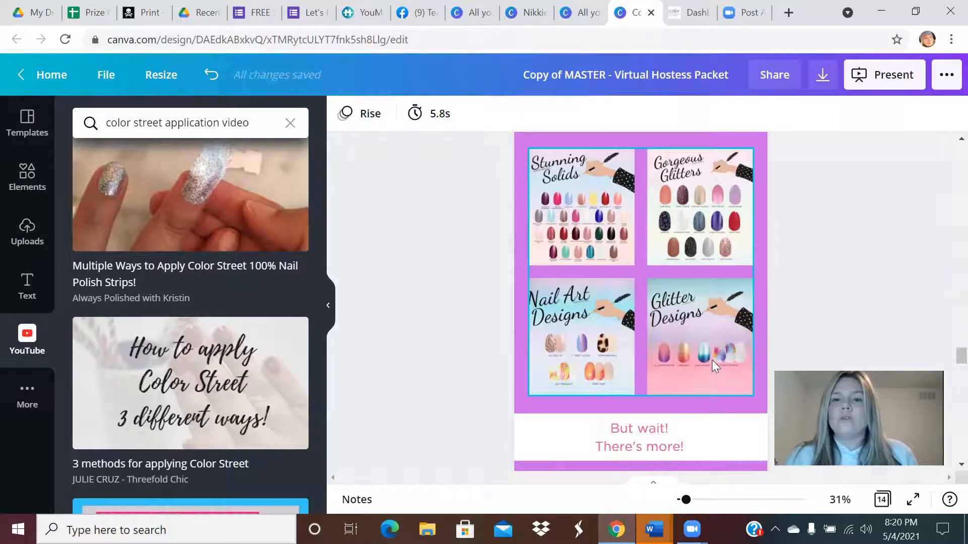
scroll(555, 278, "down", 3)
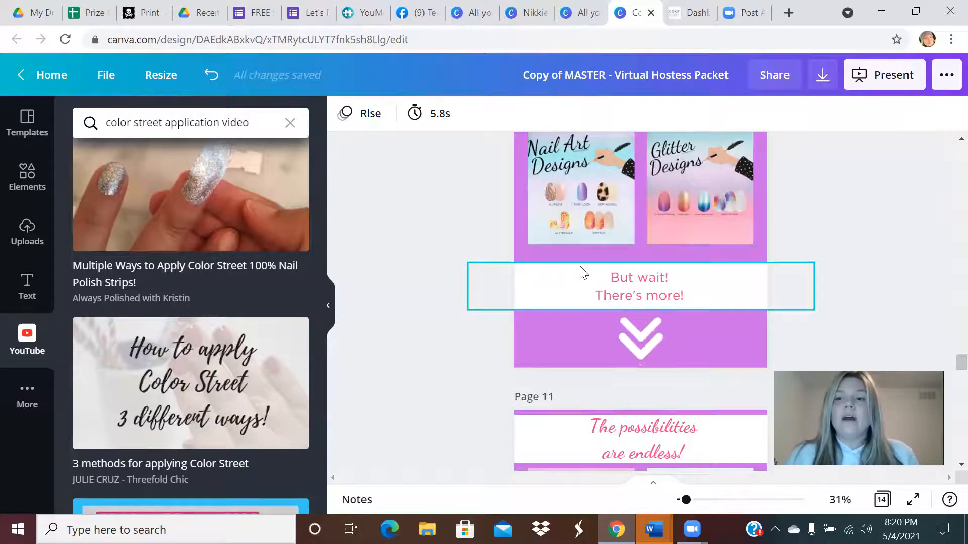
scroll(581, 269, "down", 3)
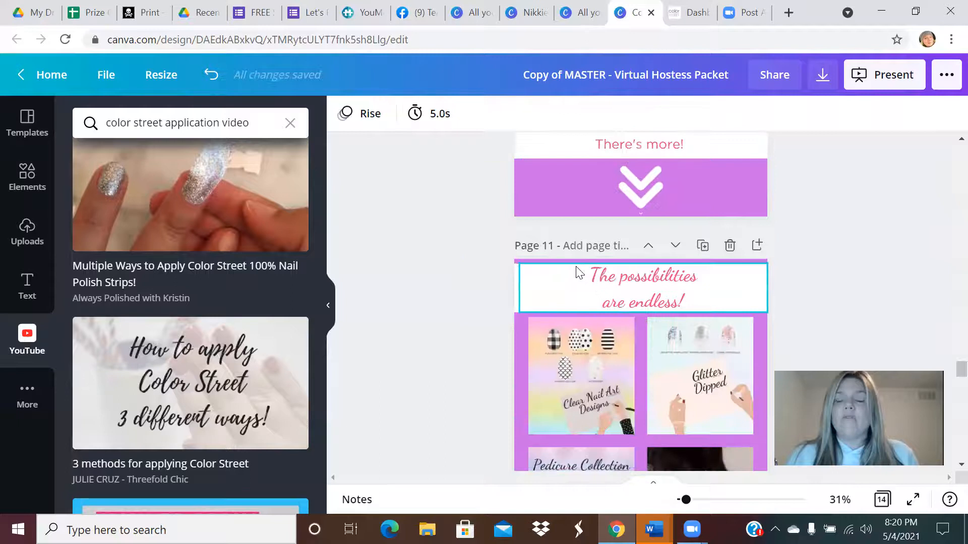
scroll(574, 269, "down", 3)
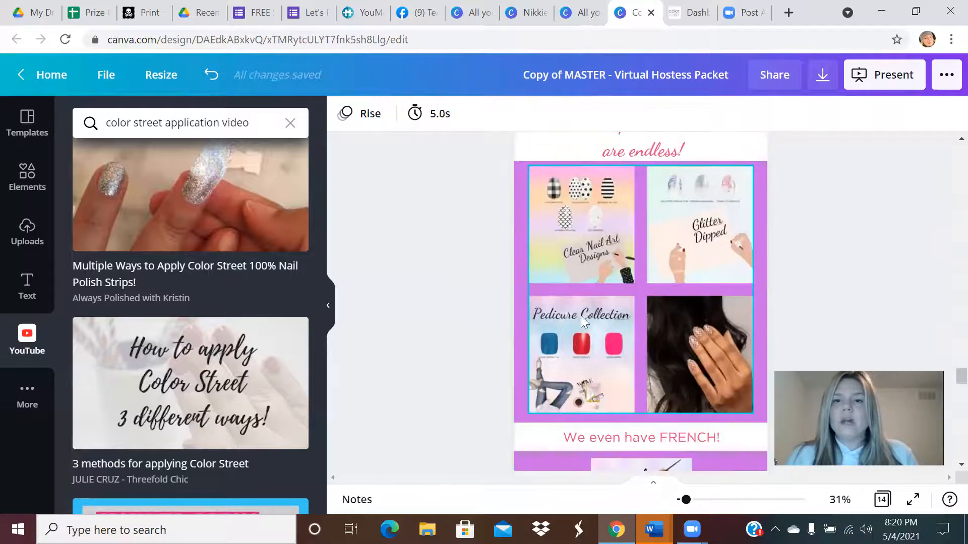
scroll(581, 315, "down", 6)
Review the "About the Company!" mission text and the "Watch how it all began..." video on page 12.
scroll(640, 243, "down", 2)
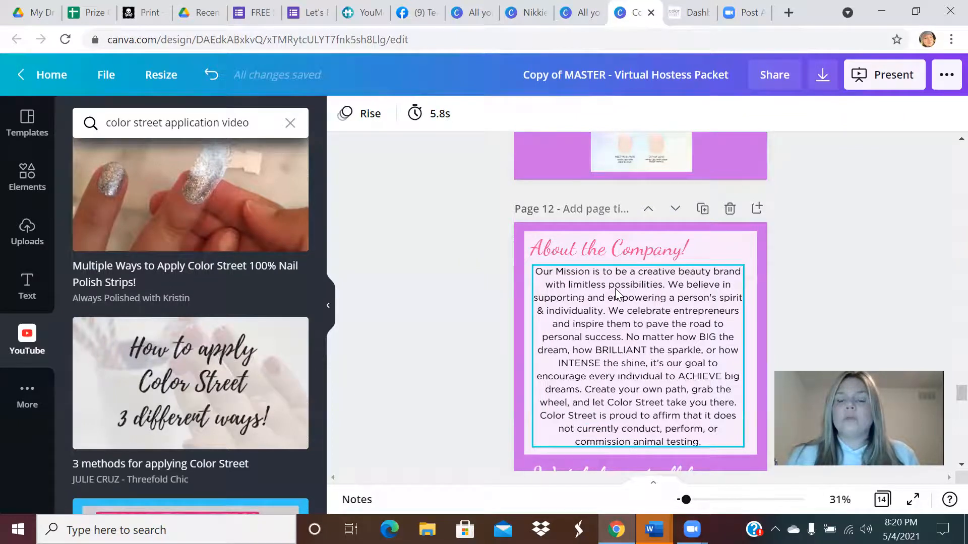
scroll(616, 294, "down", 2)
scroll(616, 295, "up", 2)
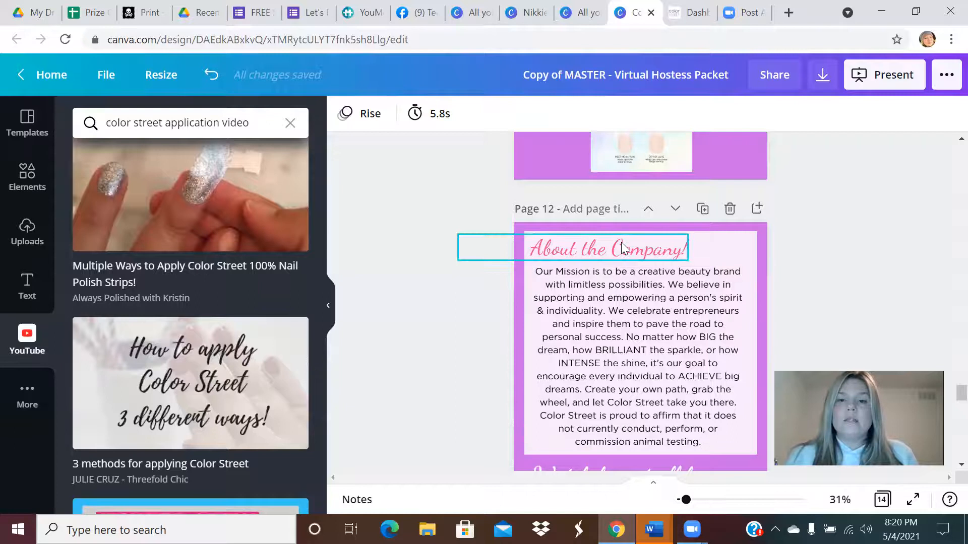
scroll(621, 242, "down", 2)
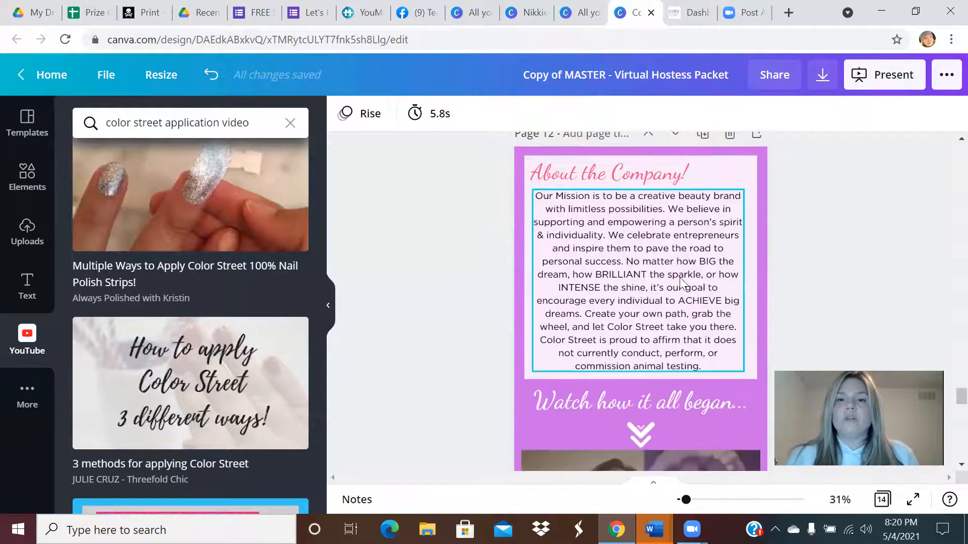
scroll(680, 277, "down", 2)
scroll(603, 347, "down", 3)
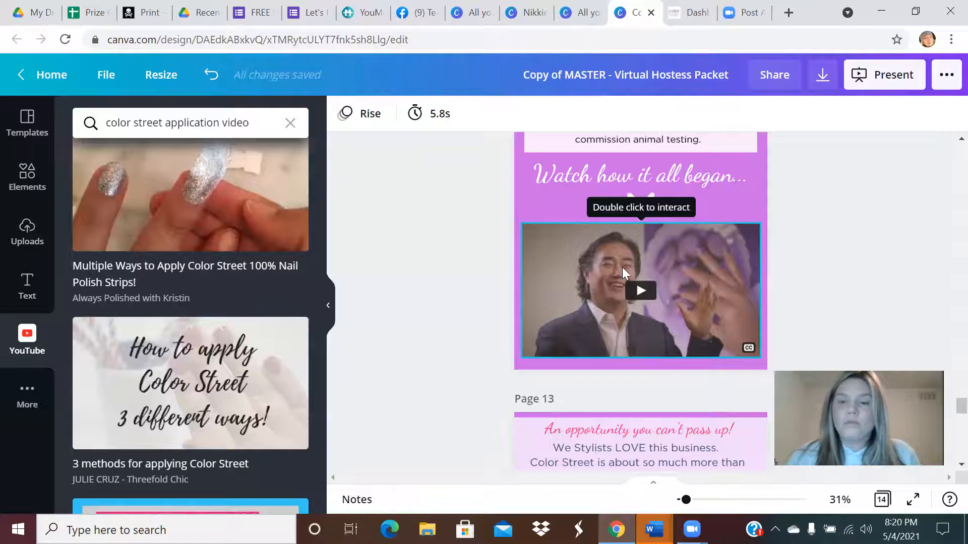
Review the opportunity text, "Become a Stylist!" flyer and "Click here for more info!" link on page 13.
scroll(582, 261, "down", 5)
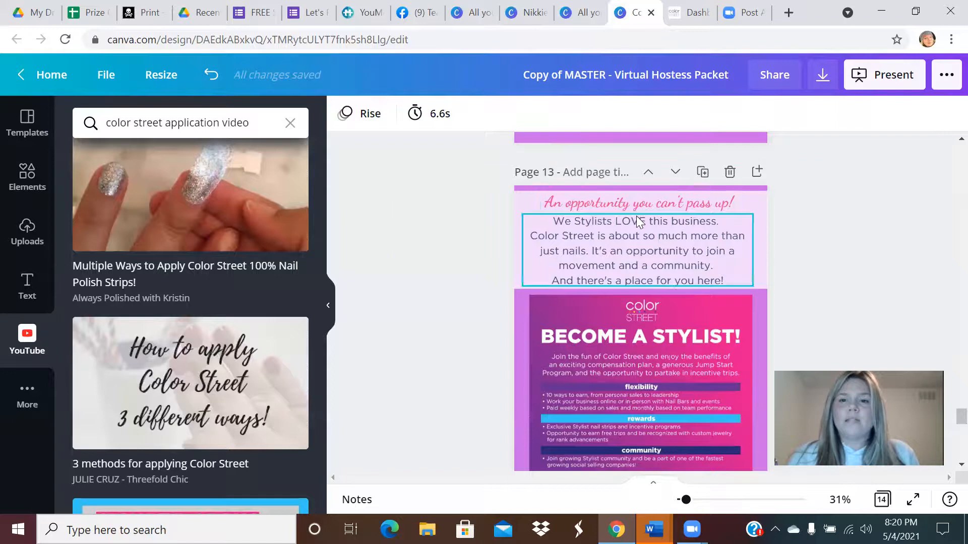
scroll(630, 265, "down", 3)
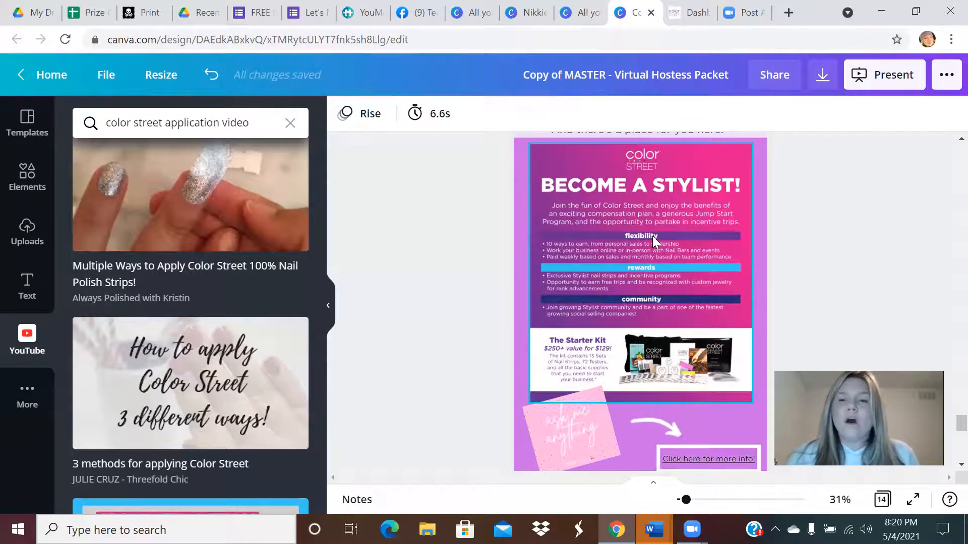
scroll(653, 235, "down", 2)
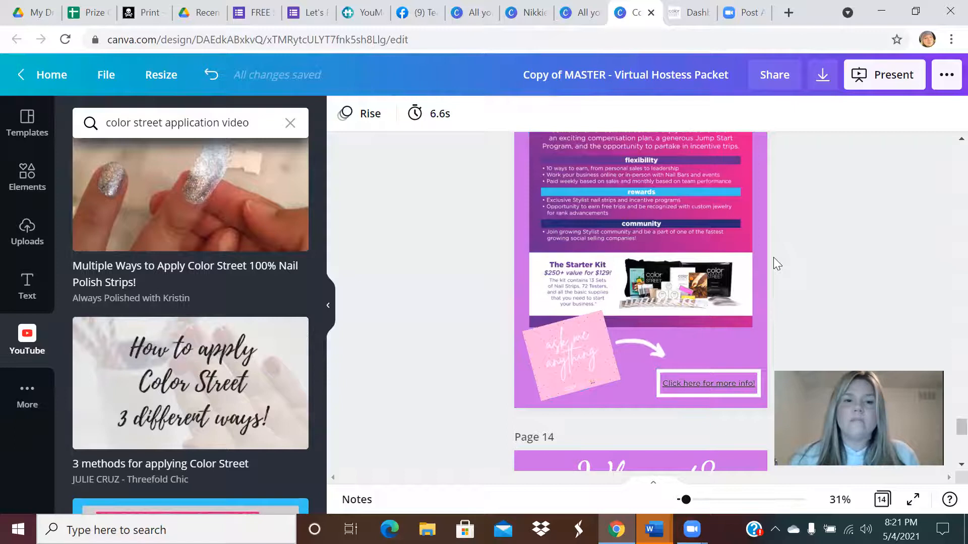
scroll(773, 258, "down", 2)
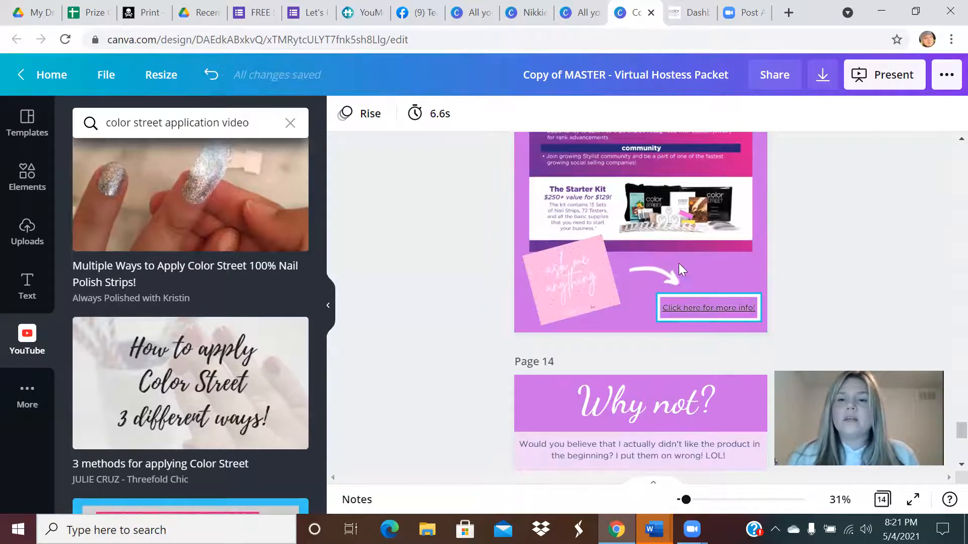
Center the "Why not?" heading on page 14 and review the personal story and team photo collage below it.
scroll(713, 310, "down", 5)
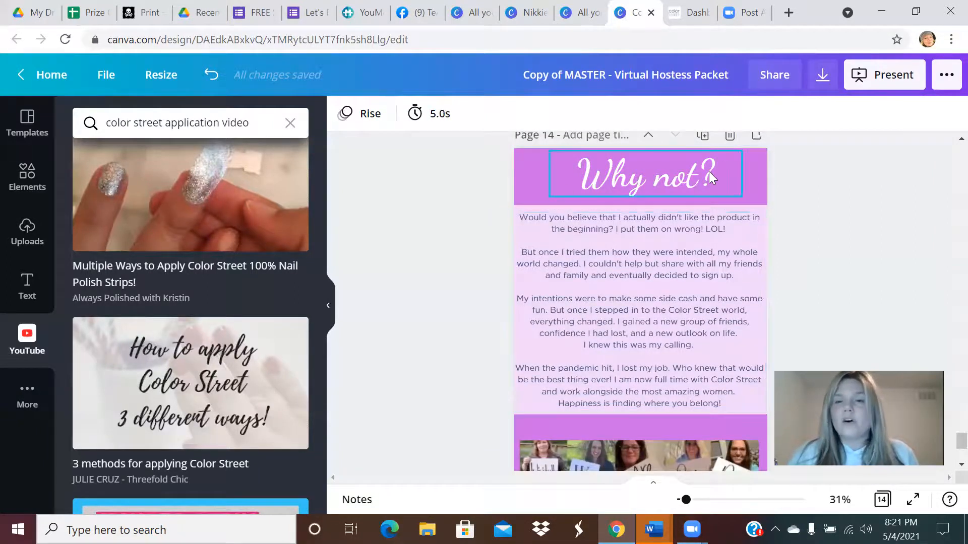
left_click_drag(658, 179, 658, 179)
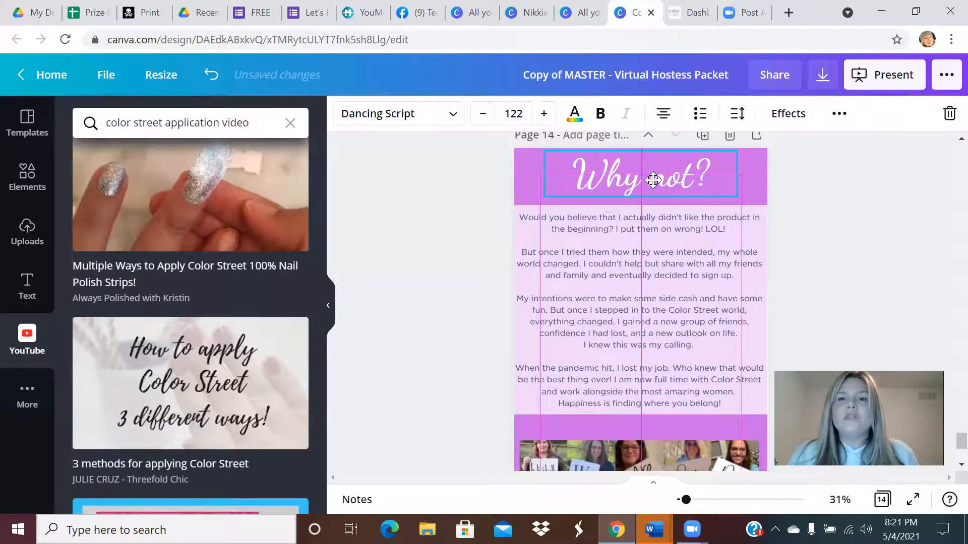
scroll(641, 252, "down", 3)
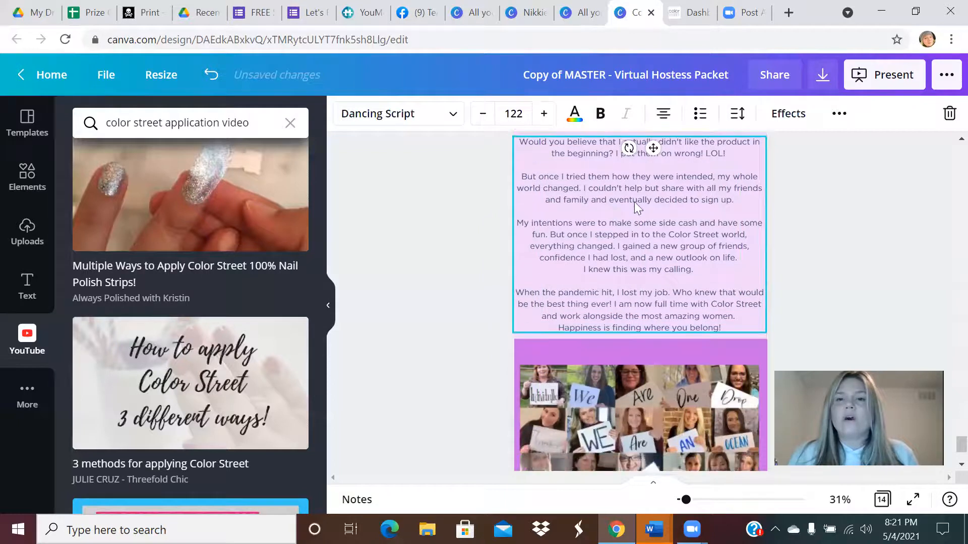
scroll(637, 222, "down", 3)
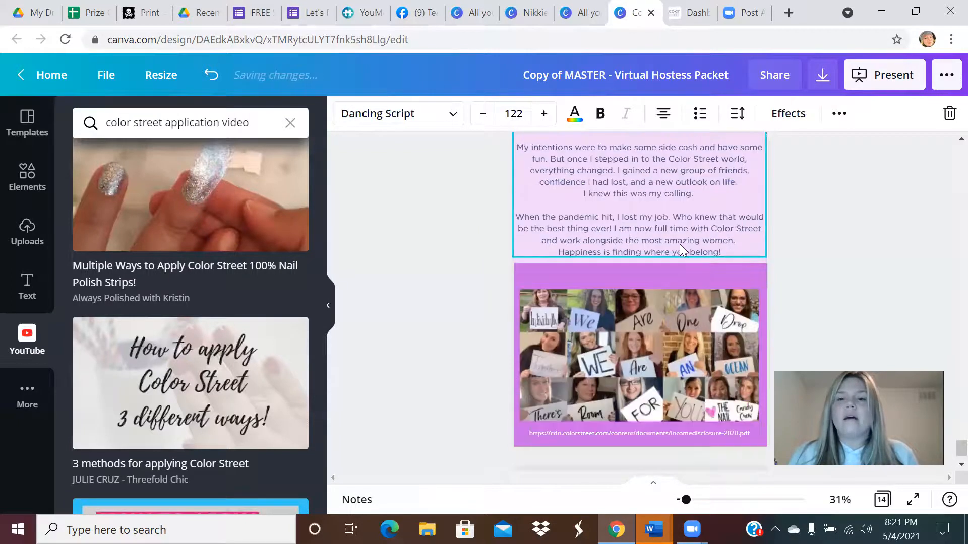
Review the end of the personal story, the team photo collage and the income disclosure link on page 14.
scroll(677, 244, "up", 3)
scroll(675, 244, "down", 5)
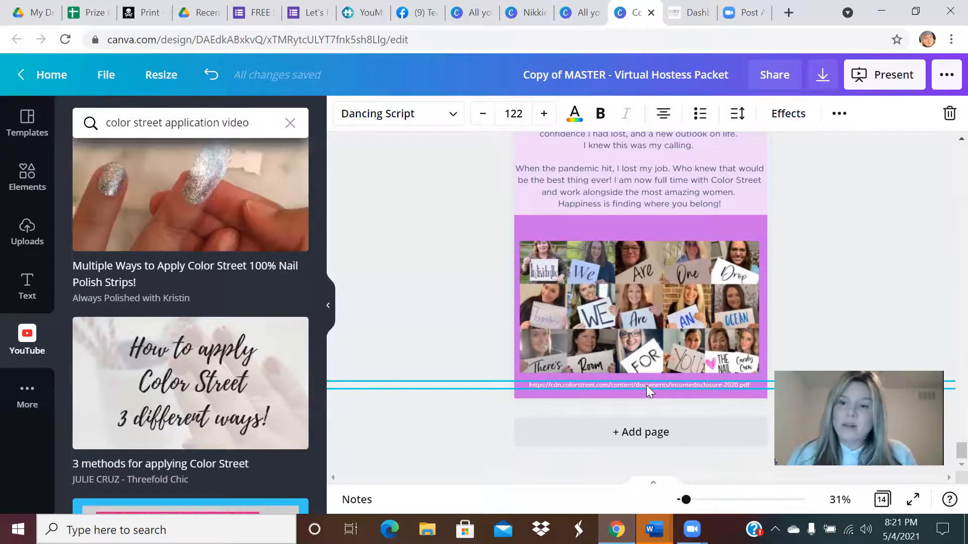
scroll(483, 367, "up", 10)
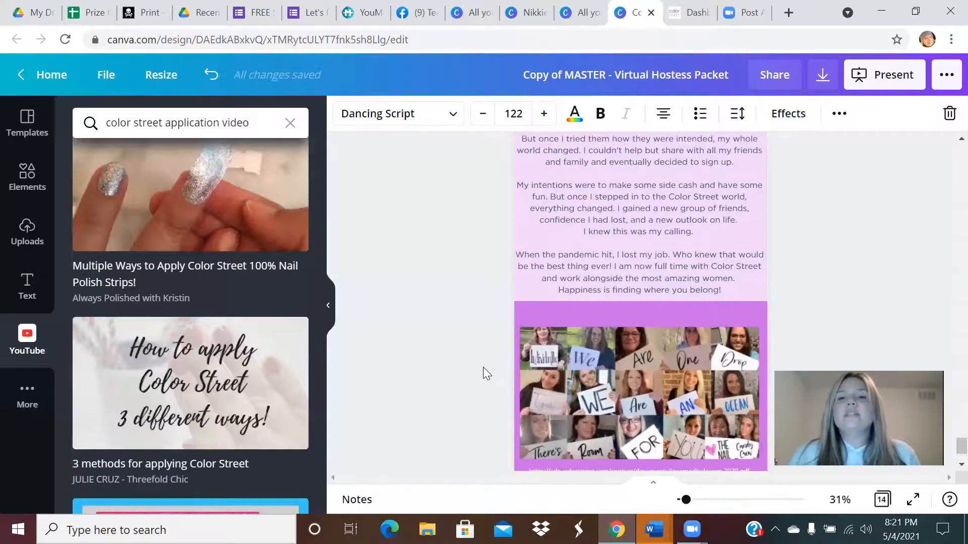
Return to page 1 and review the cover greeting, photo and contact details, plus the "SHOP HERE!" link on page 2.
scroll(582, 358, "up", 10)
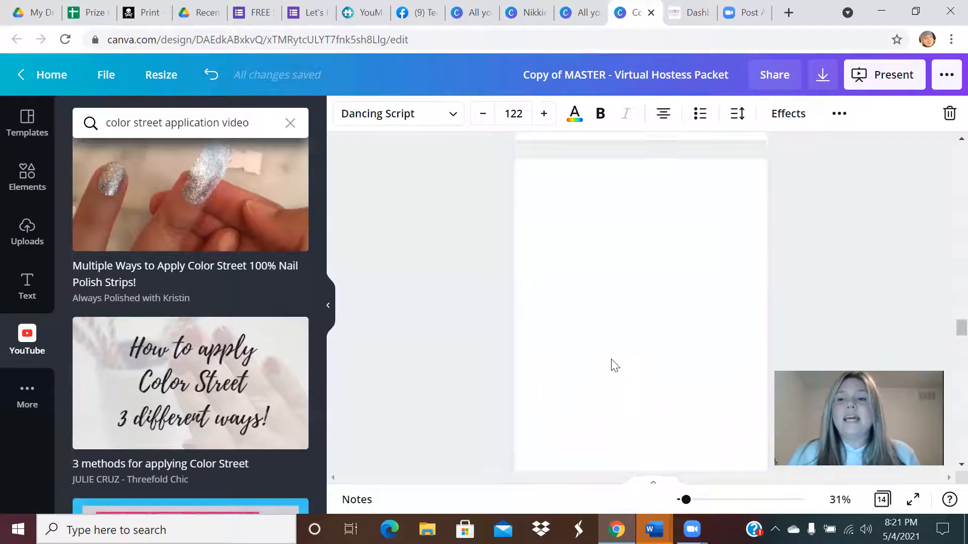
scroll(633, 363, "up", 8)
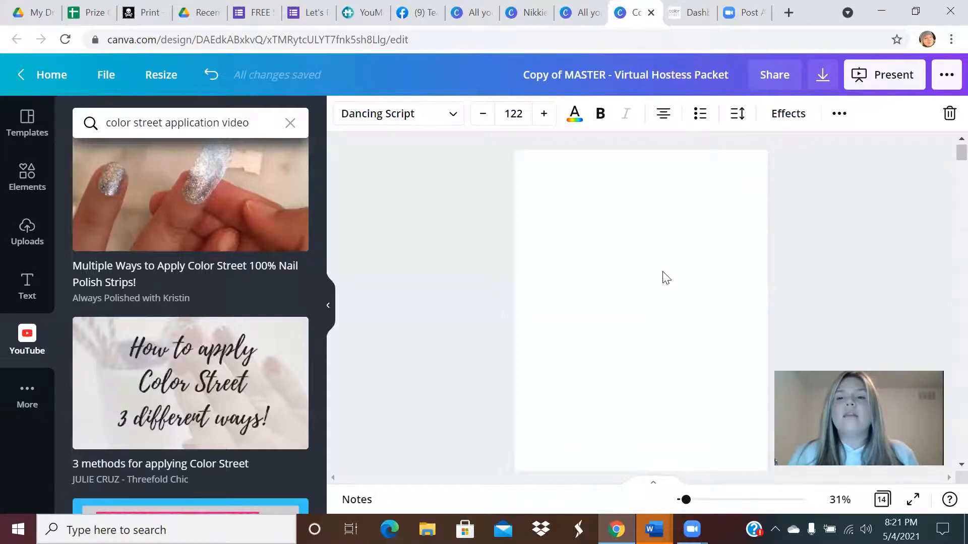
scroll(663, 277, "down", 1)
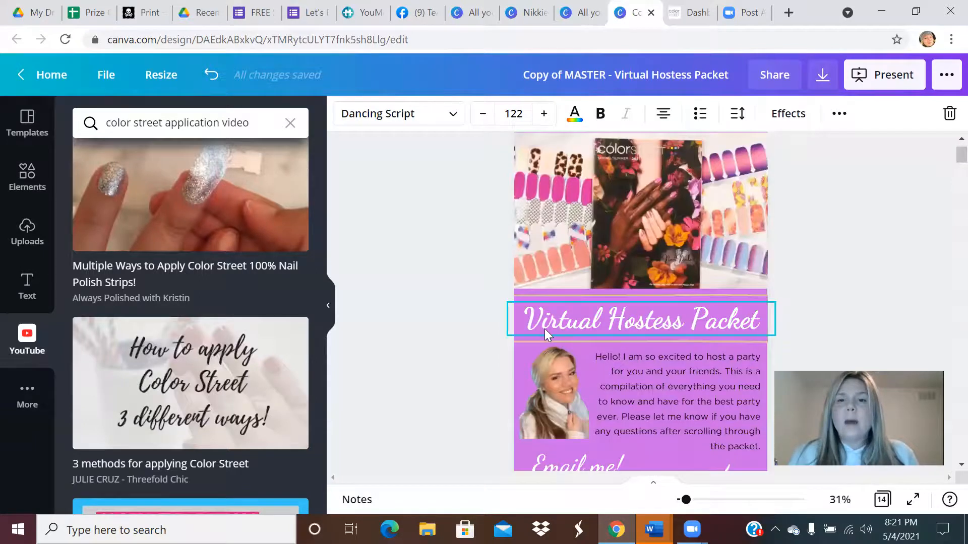
scroll(677, 333, "down", 3)
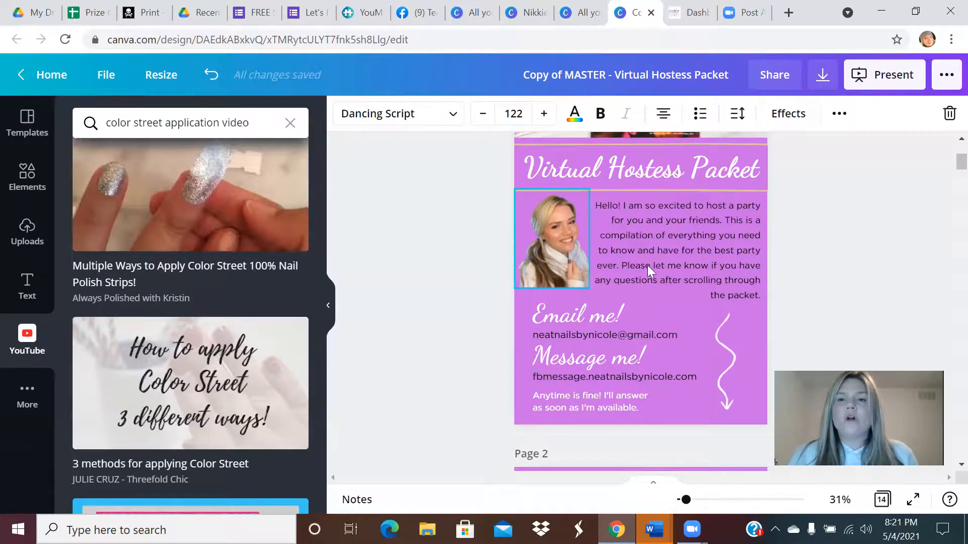
scroll(575, 270, "down", 2)
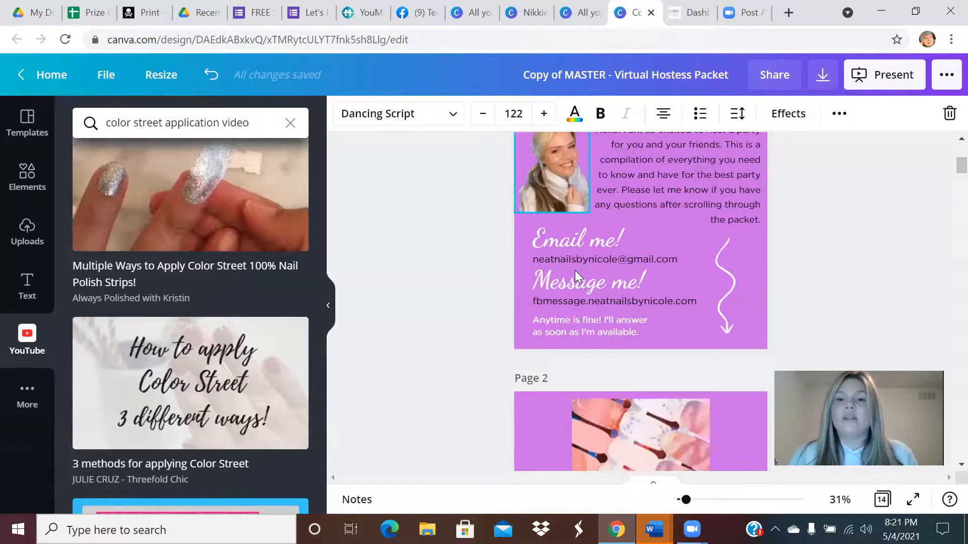
scroll(574, 270, "down", 5)
scroll(607, 246, "down", 3)
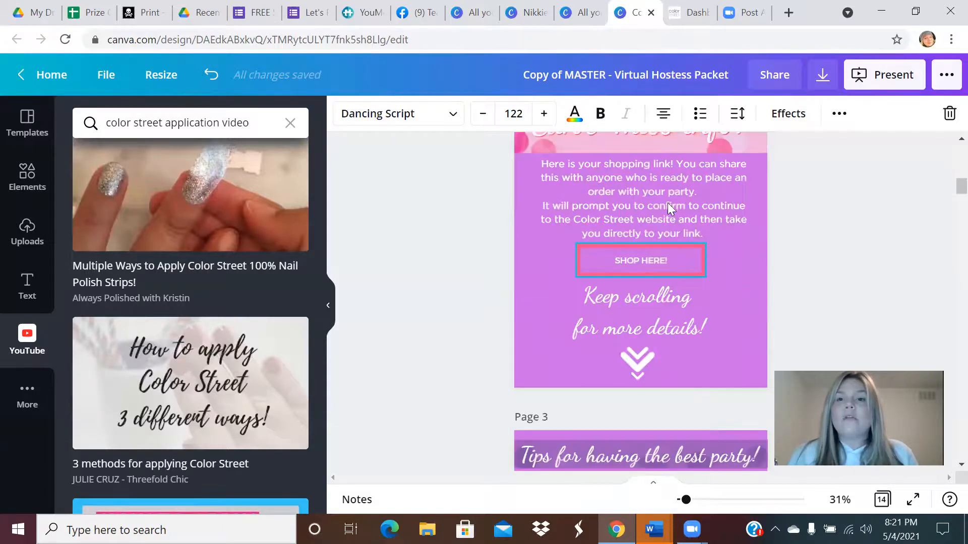
Review the party tips on page 3, the "Sample Info!" link on page 4 and the "Hostess Rewards" chart on page 5.
scroll(621, 218, "down", 7)
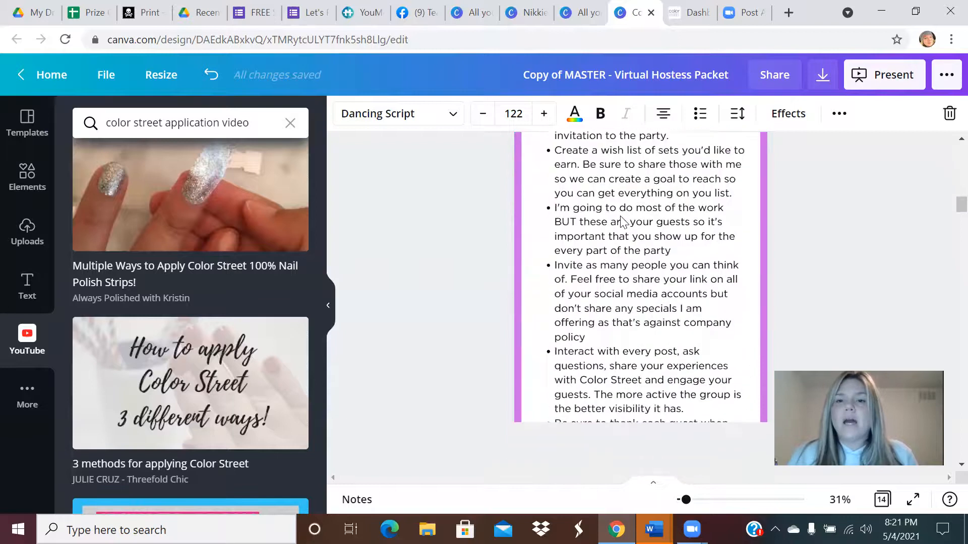
scroll(621, 221, "down", 8)
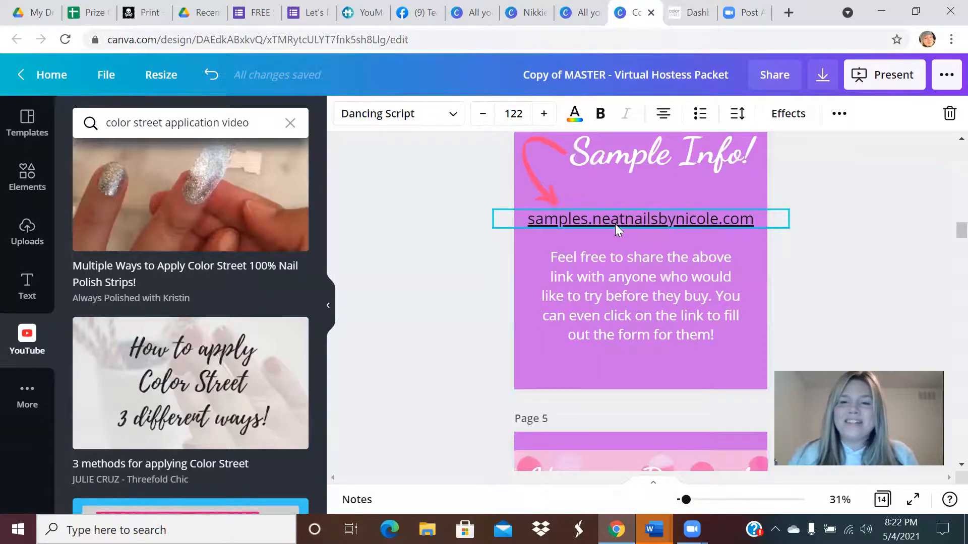
scroll(615, 224, "down", 5)
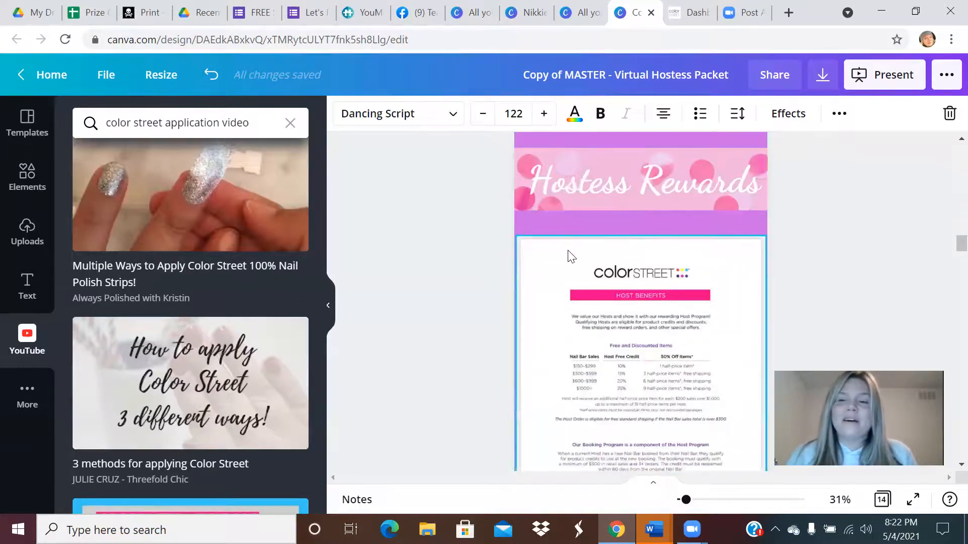
scroll(568, 250, "down", 15)
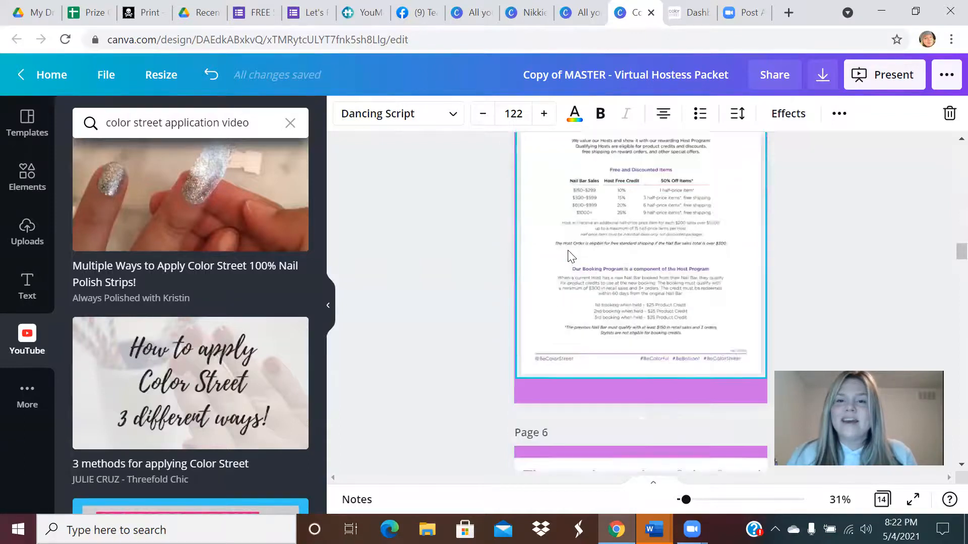
scroll(567, 250, "down", 4)
Go back through the packet from the cover, checking the page 2 shopping link, page 3 tips and page 4 sample instructions.
scroll(567, 250, "up", 10)
scroll(570, 248, "up", 20)
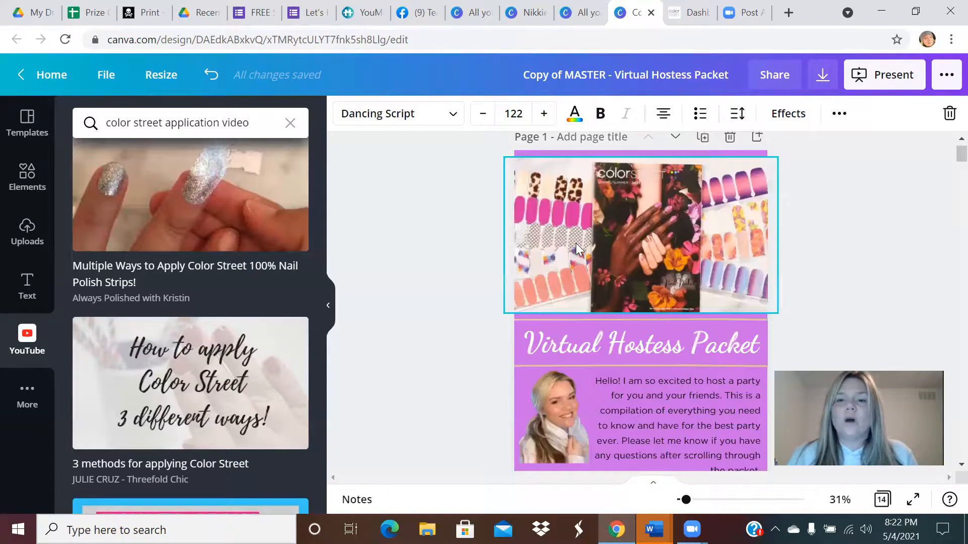
scroll(576, 243, "down", 6)
scroll(575, 243, "down", 4)
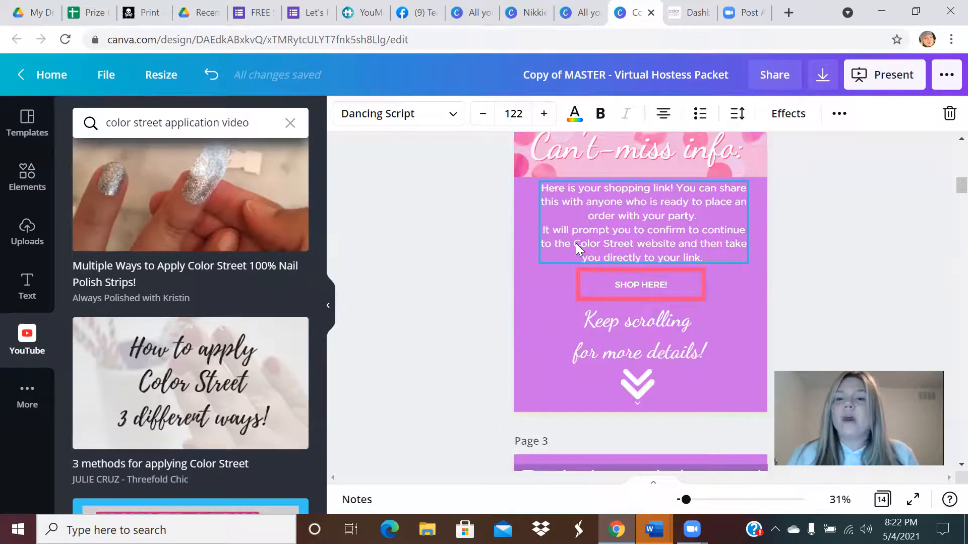
scroll(544, 253, "down", 1)
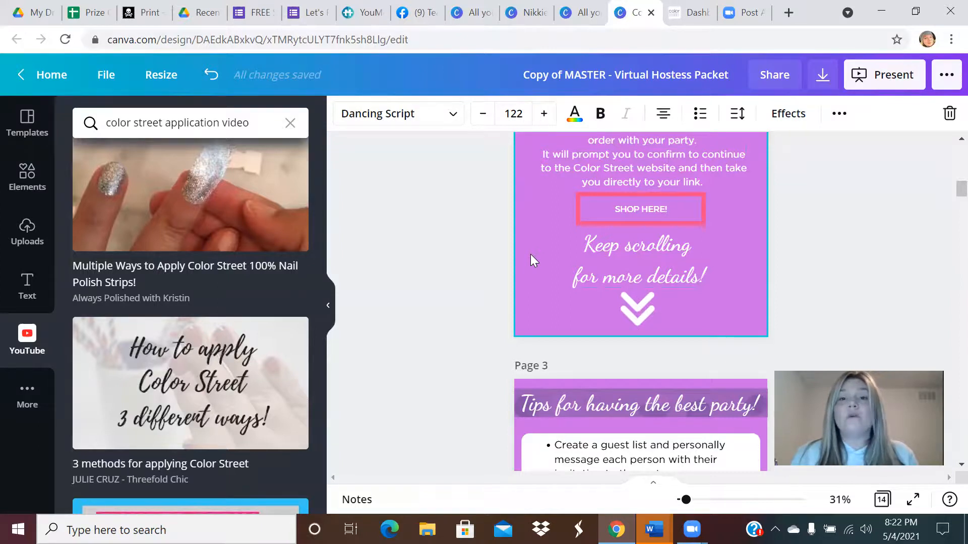
scroll(531, 256, "down", 10)
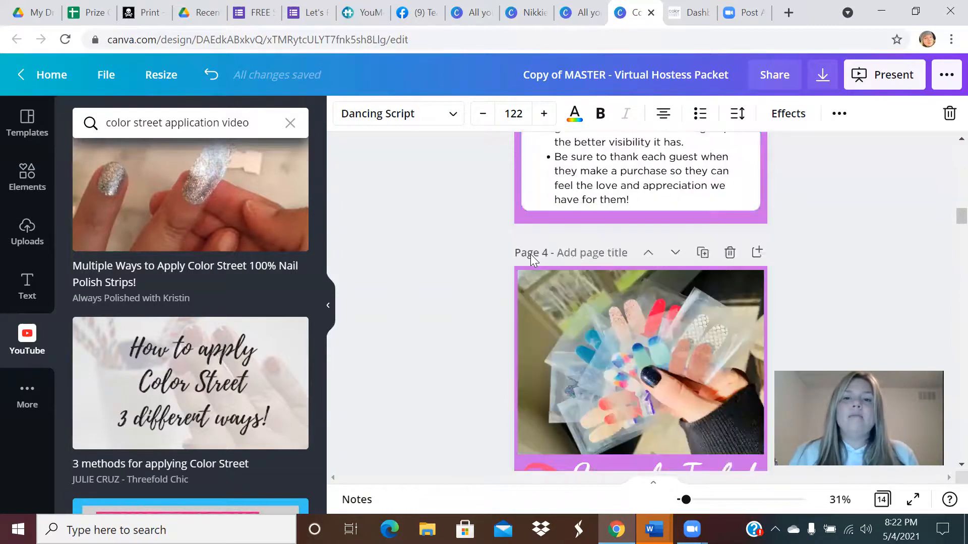
scroll(532, 258, "down", 3)
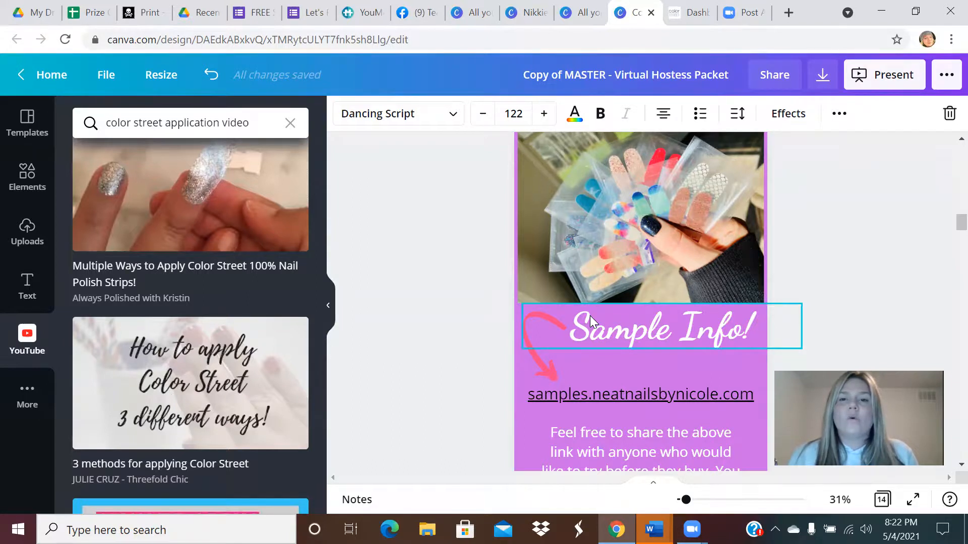
scroll(590, 315, "down", 5)
Return to the packet's cover page and look over the "Virtual Hostess Packet" title, photo and welcome text.
scroll(590, 316, "up", 15)
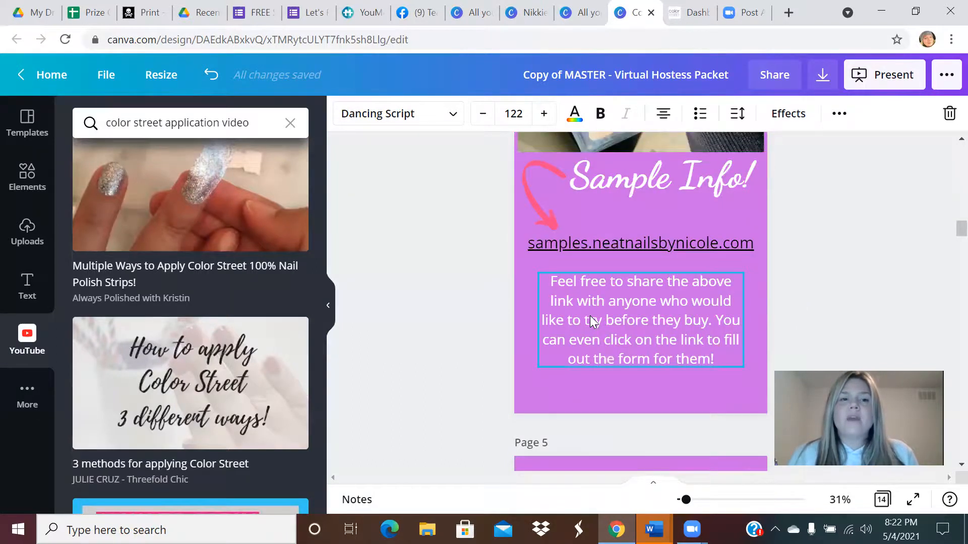
scroll(591, 316, "up", 5)
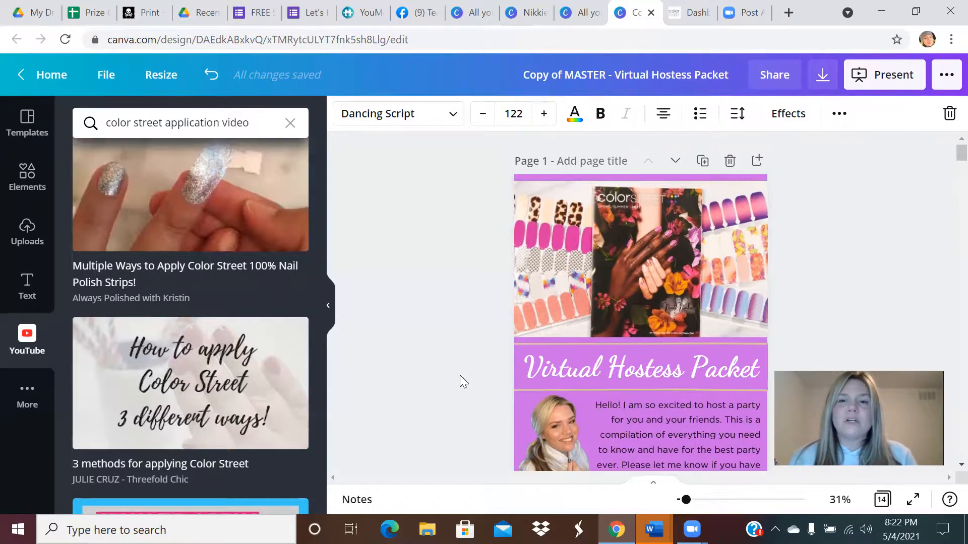
scroll(413, 366, "down", 3)
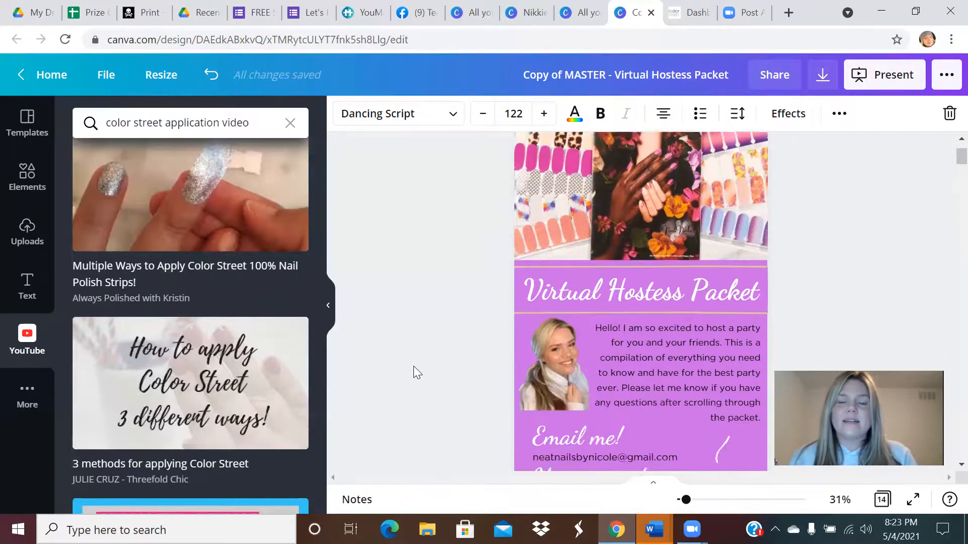
scroll(414, 366, "up", 2)
scroll(413, 372, "up", 2)
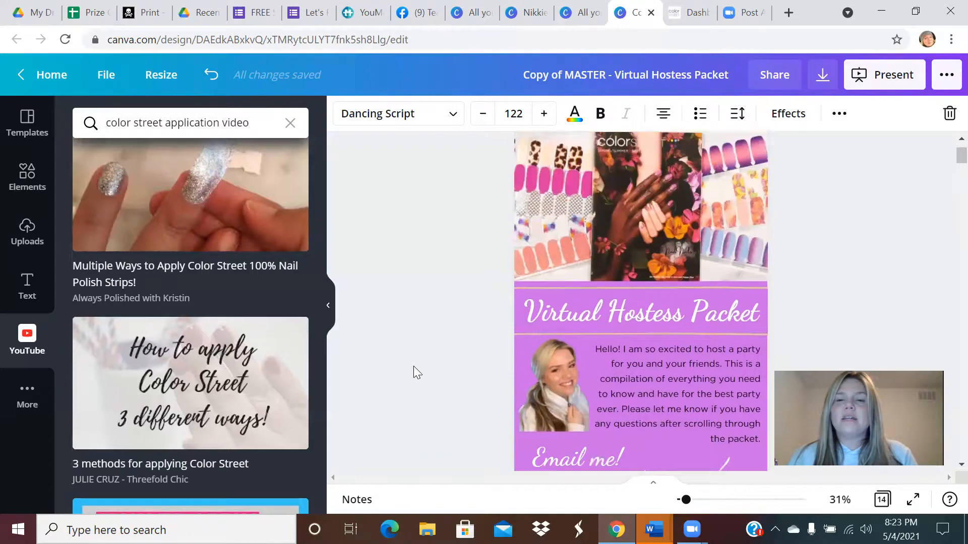